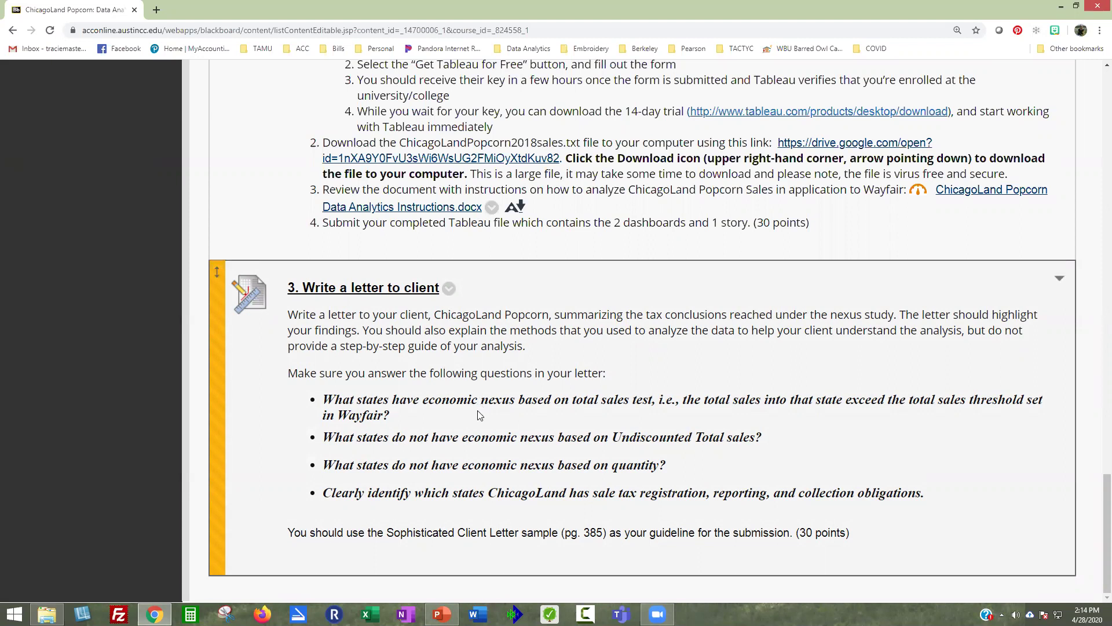
Open the "3. Write a letter to client" assignment for editing and start creating a new rubric in its grading settings.
click(449, 289)
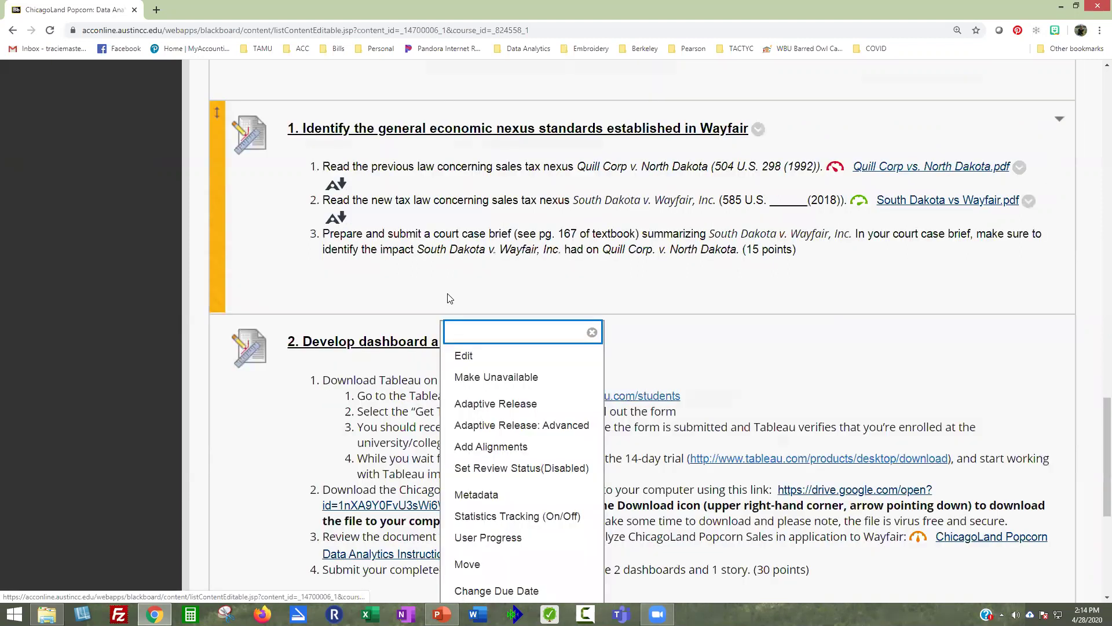
click(463, 354)
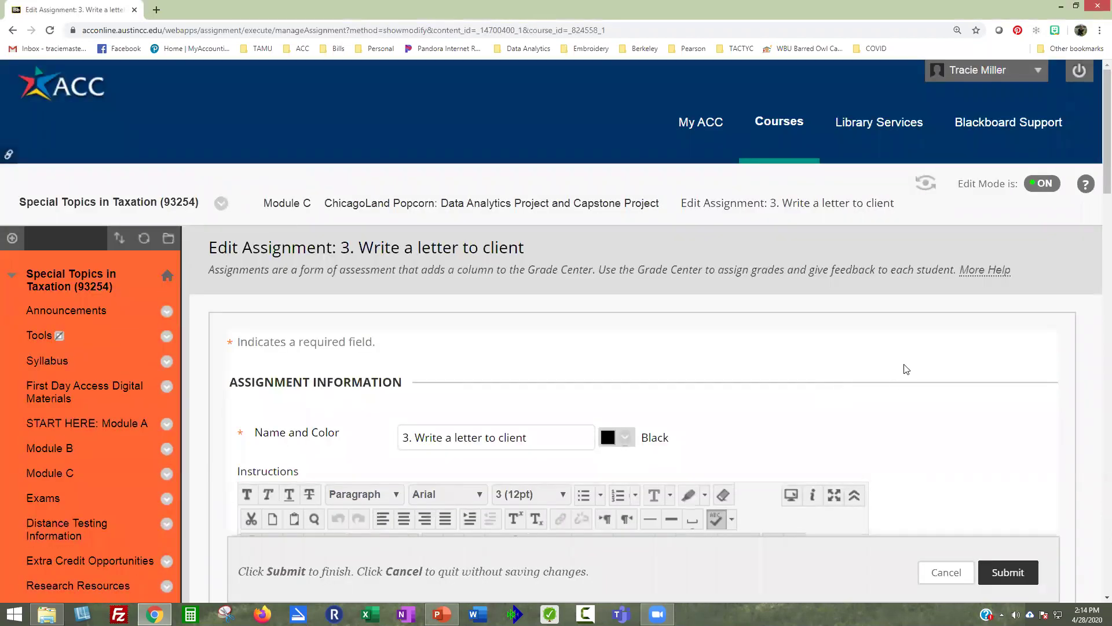
scroll(904, 366, down, 3)
scroll(904, 366, down, 1)
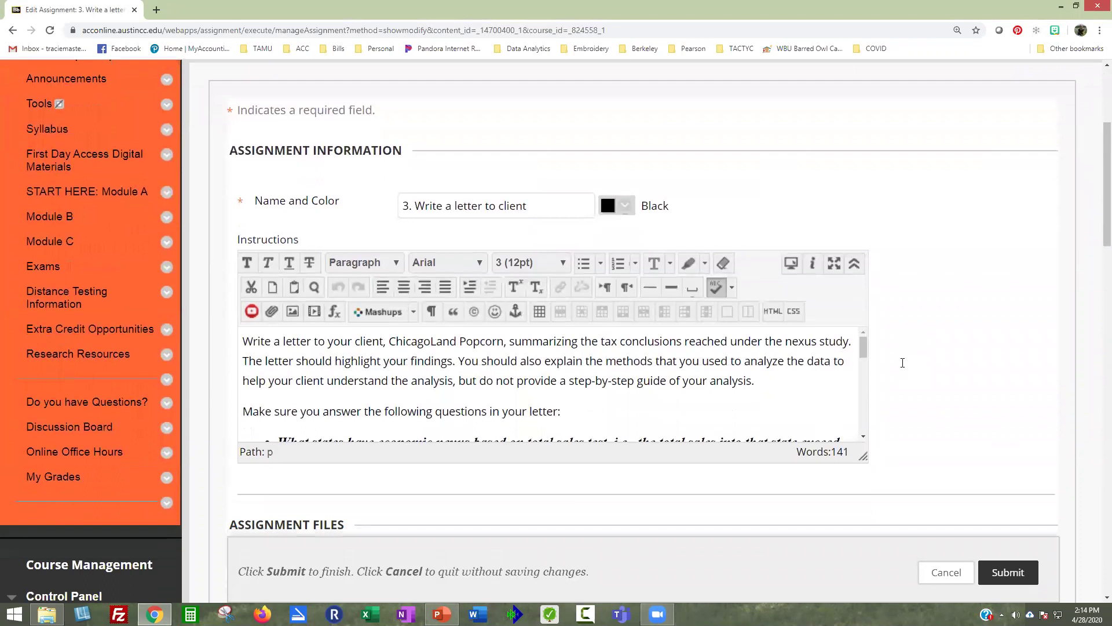
scroll(963, 348, down, 7)
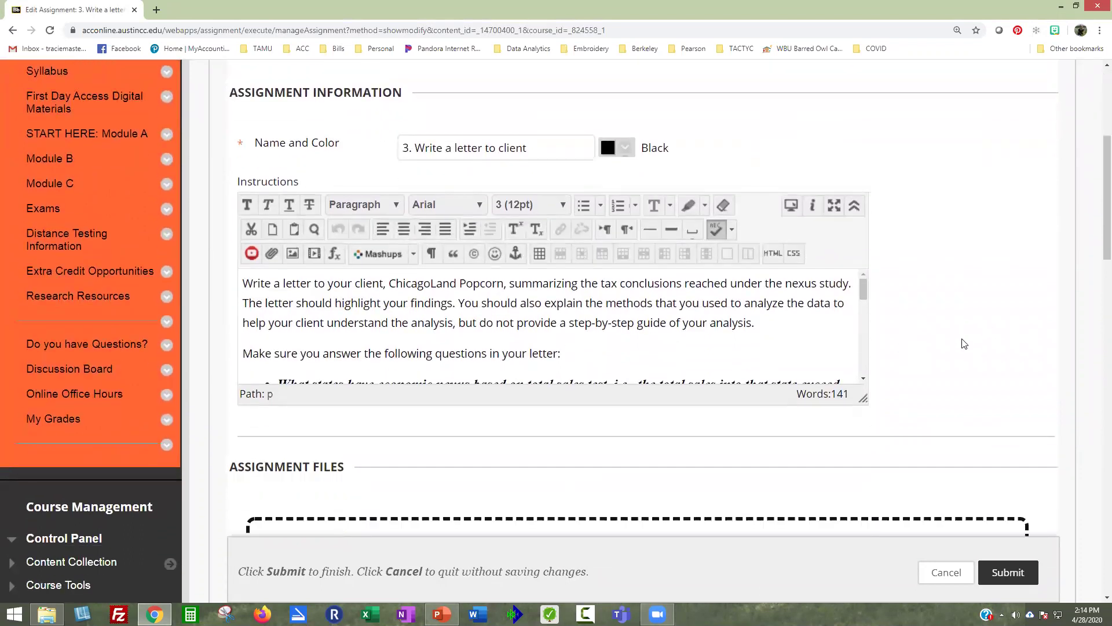
scroll(867, 317, down, 3)
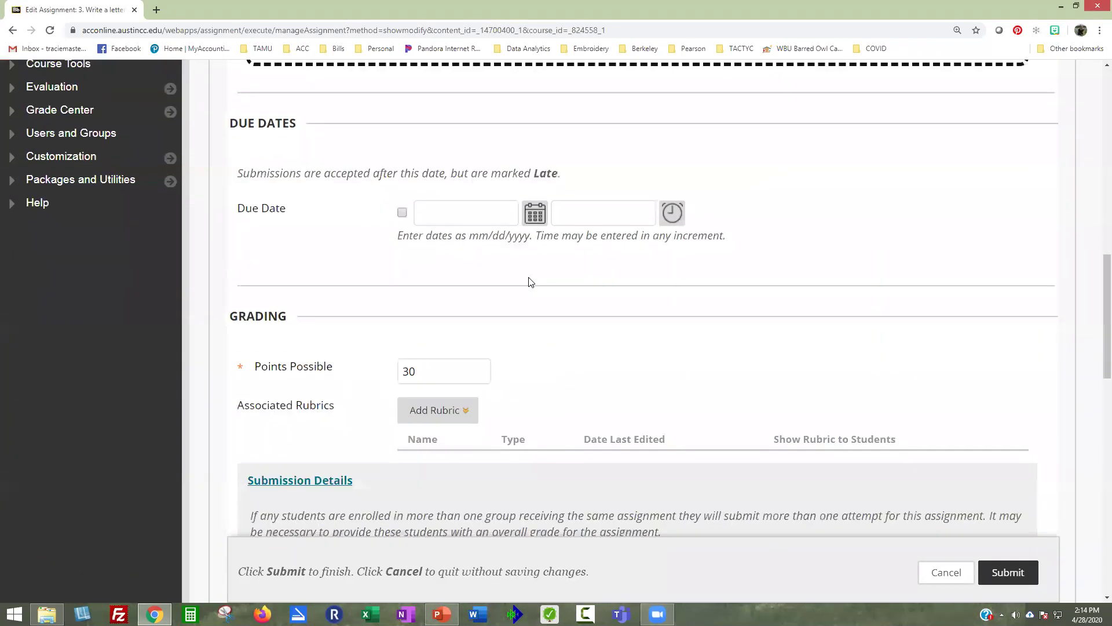
scroll(889, 305, down, 3)
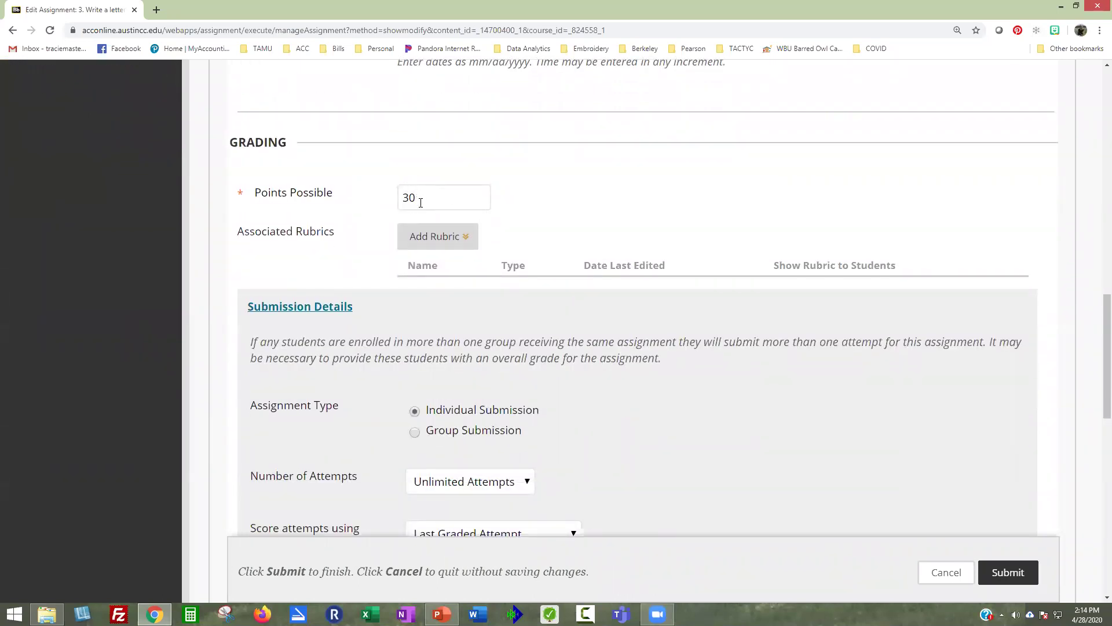
click(415, 239)
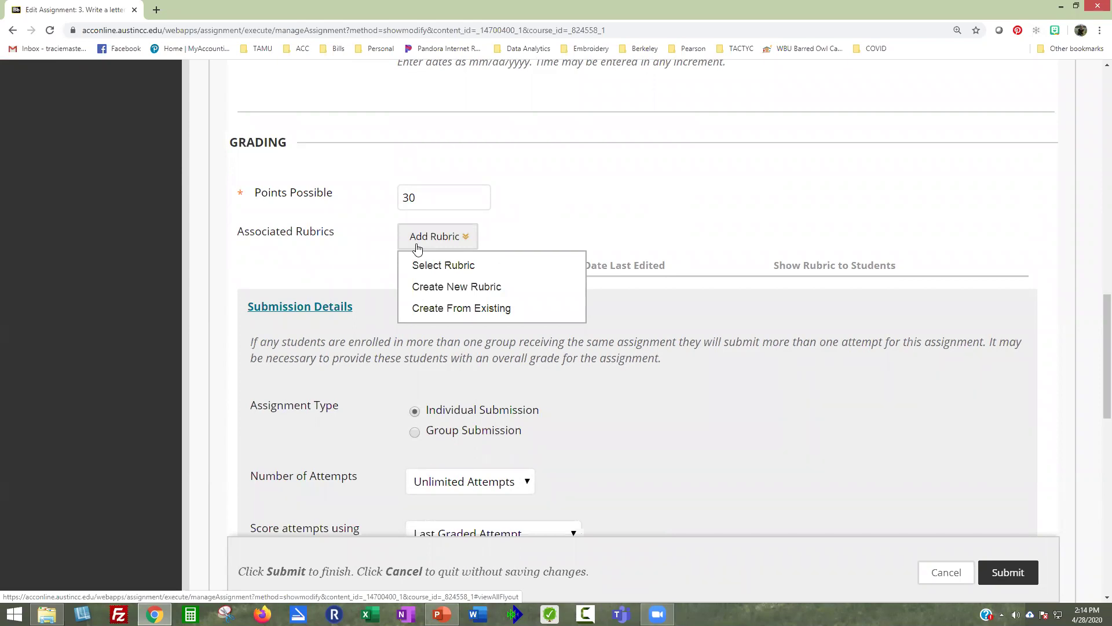
click(433, 294)
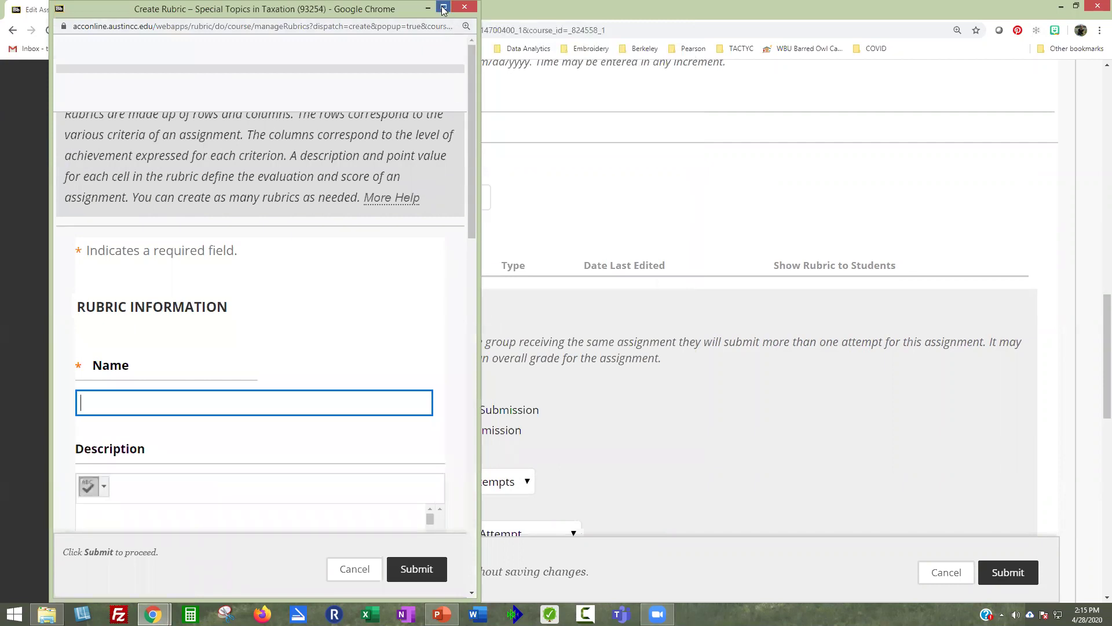
click(443, 7)
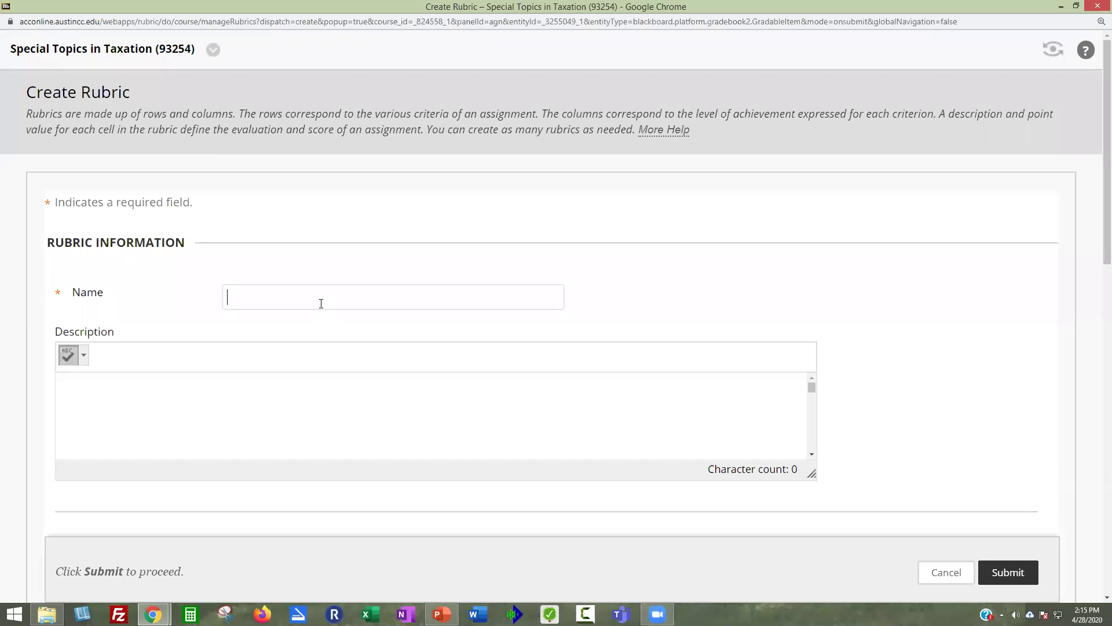
Name the new rubric "ChicagoLand Client Letter".
text(ChicagoLand R)
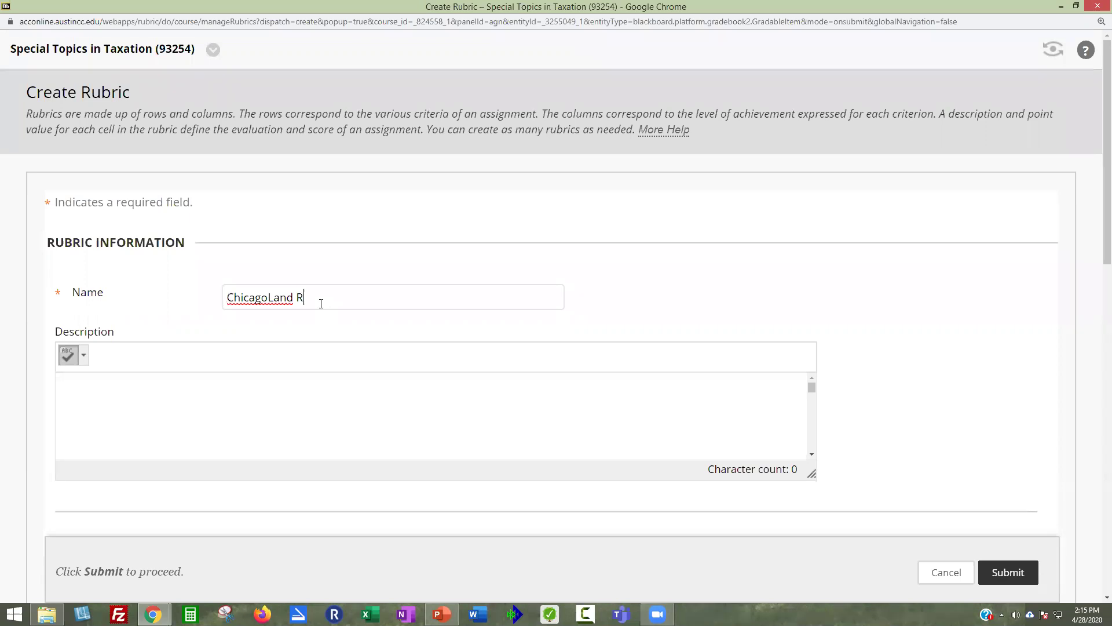
key(BackSpace)
text(Client Letter)
click(638, 302)
Set the rubric type to Points and add two more level-of-achievement columns to the rubric grid.
scroll(832, 301, down, 1)
scroll(828, 299, down, 7)
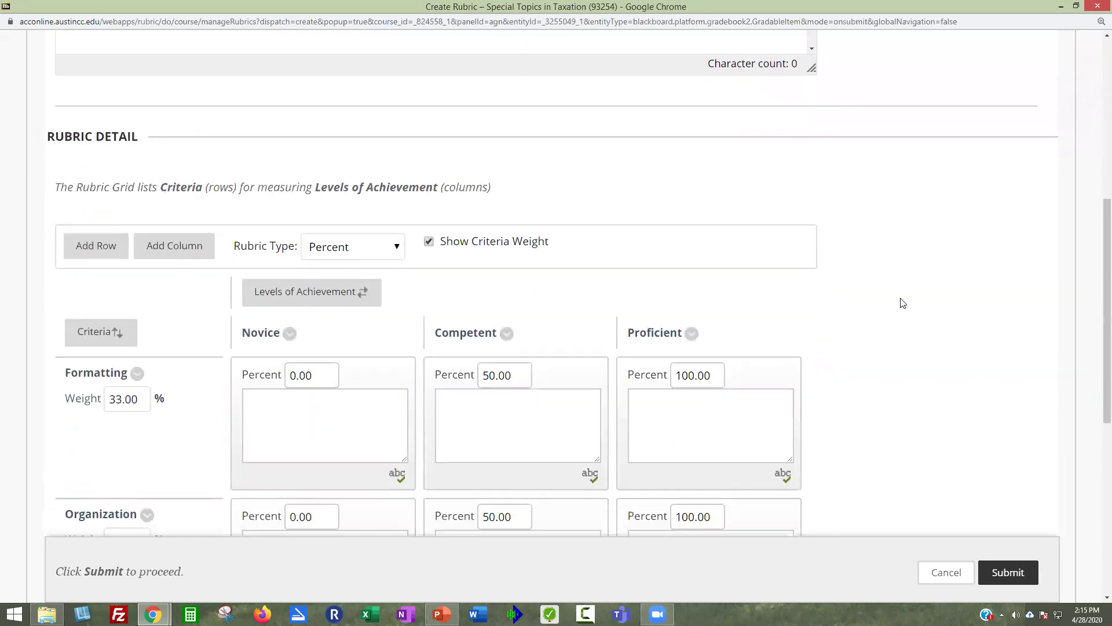
scroll(906, 303, up, 1)
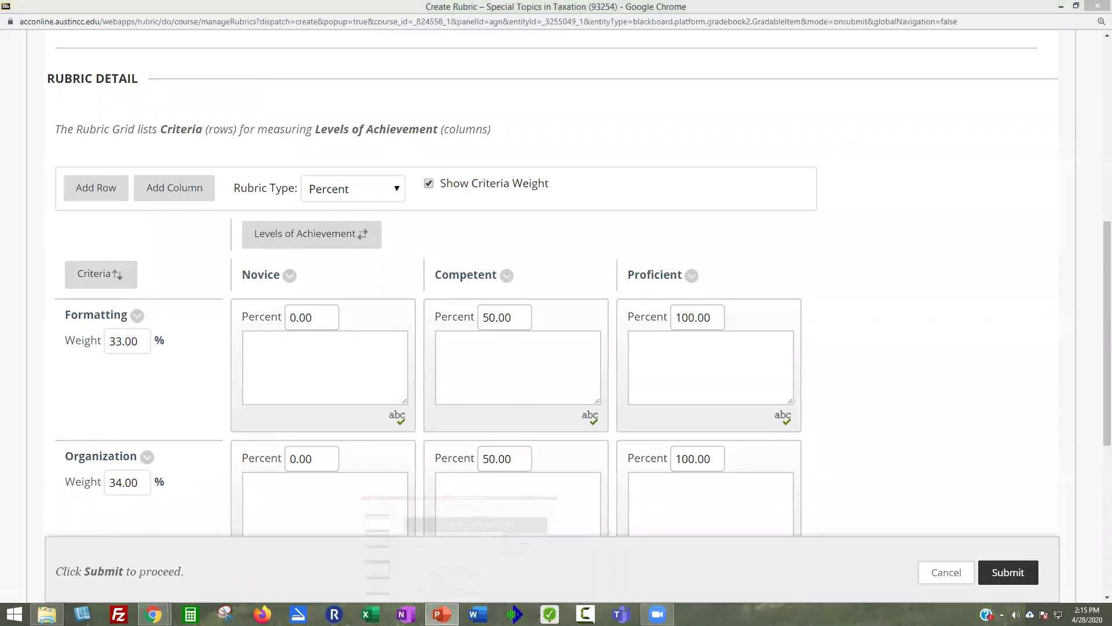
key(alt+Tab)
key(alt+Tab)
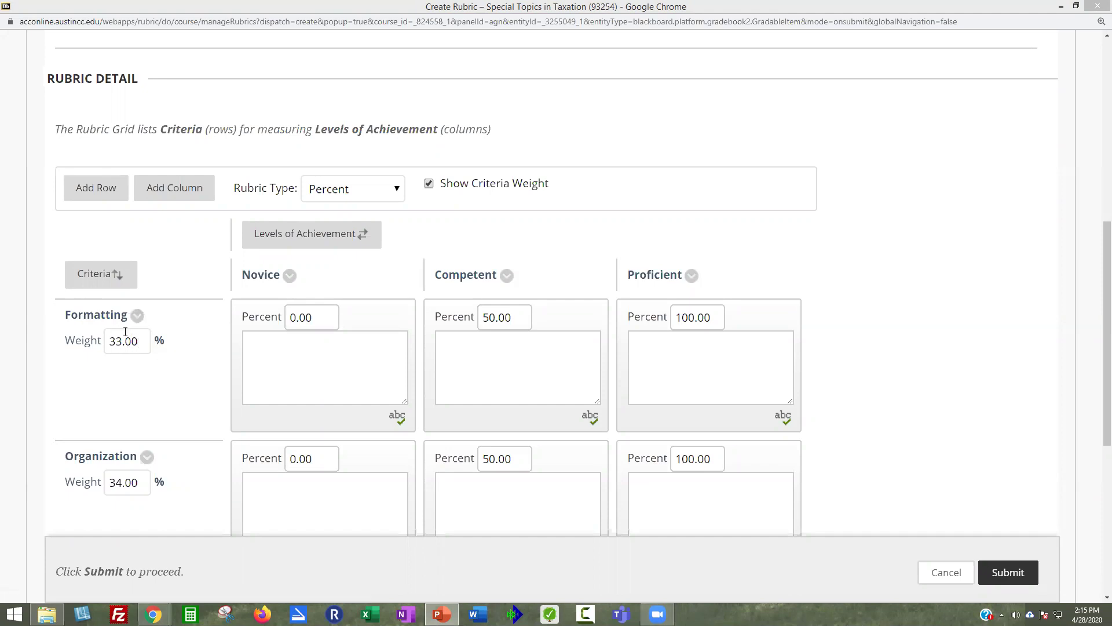
click(354, 195)
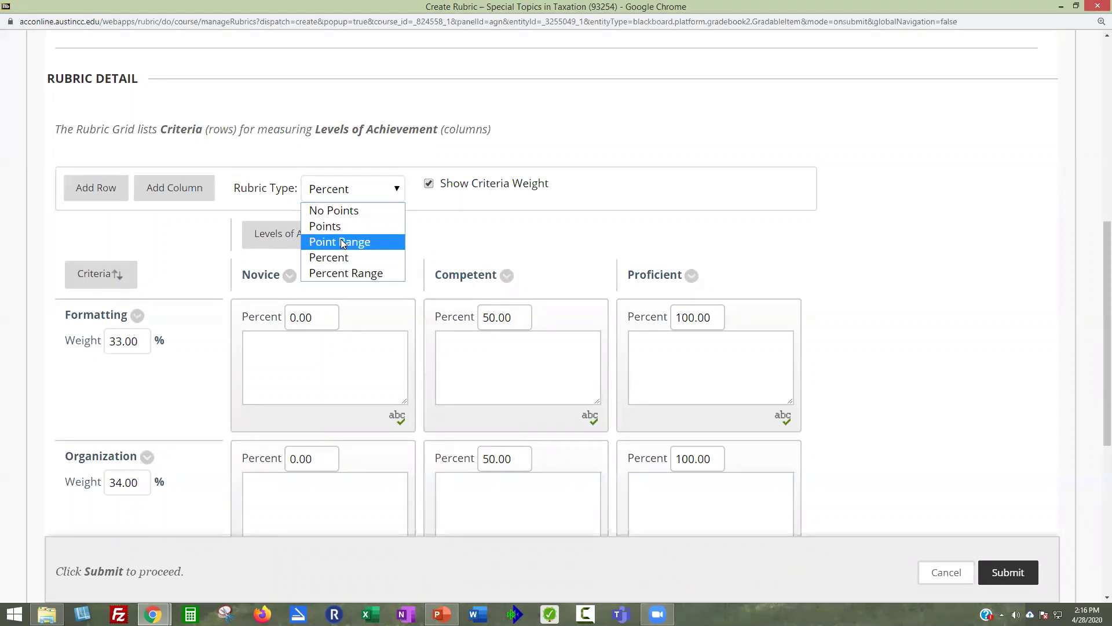
click(325, 230)
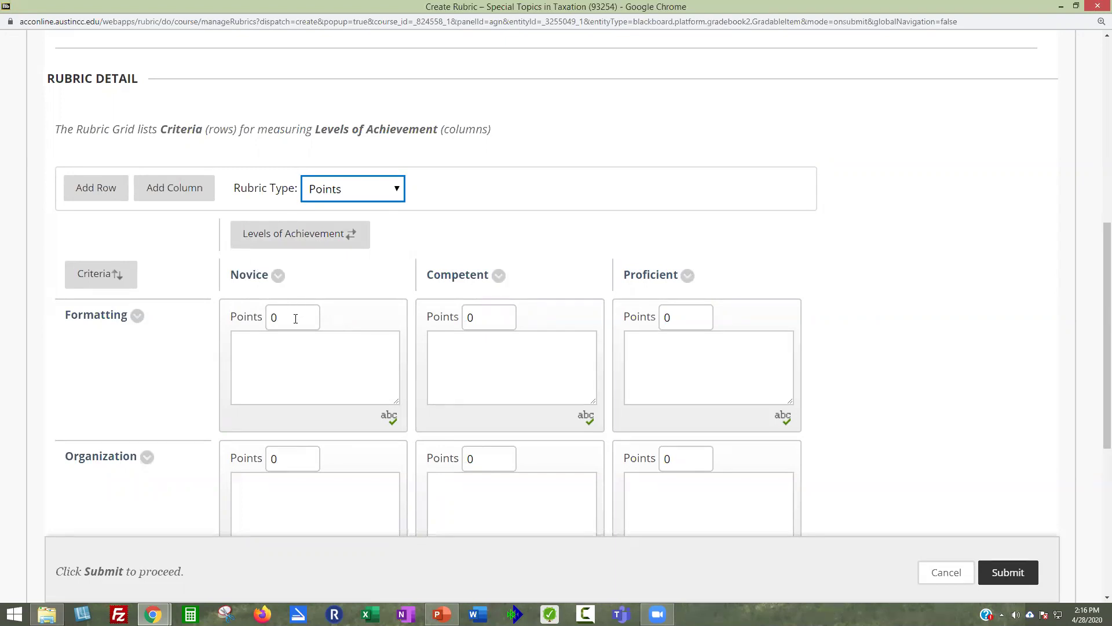
click(165, 198)
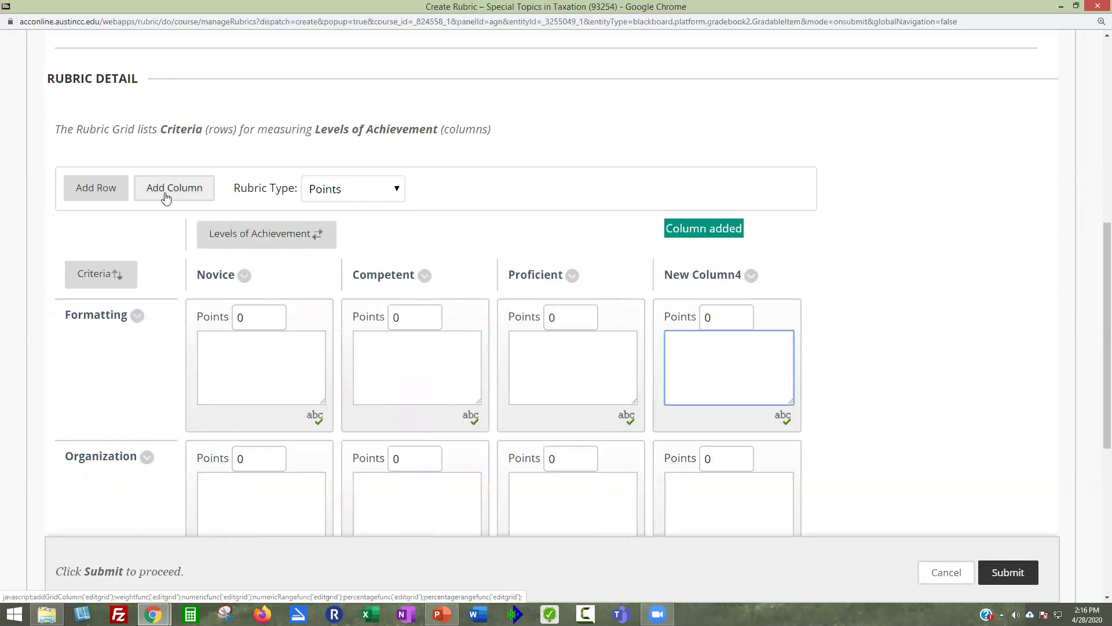
click(166, 198)
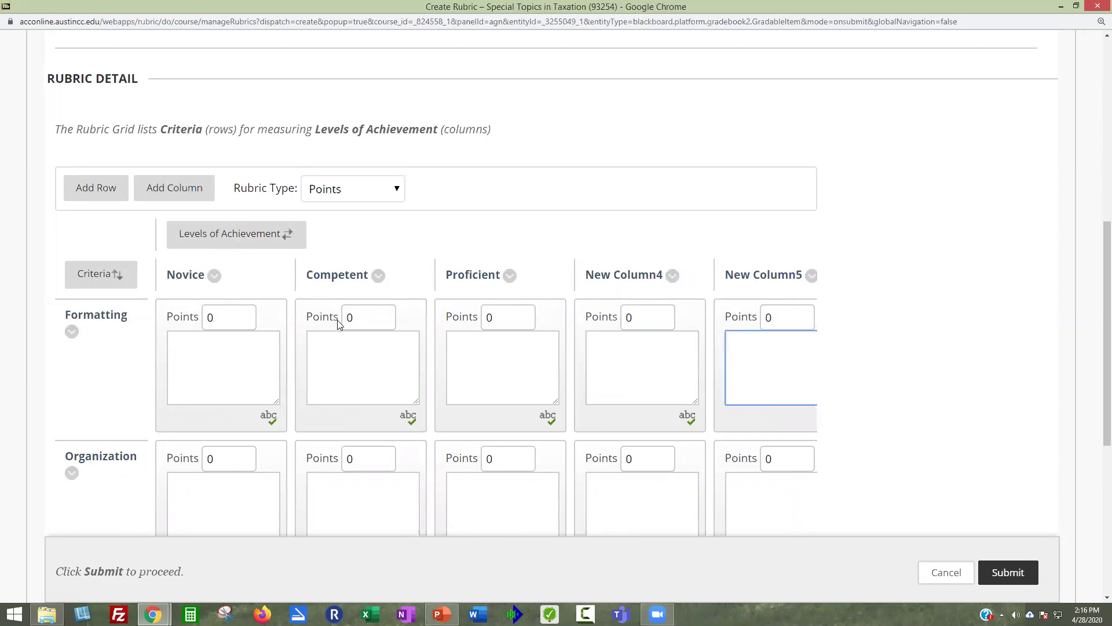
Rename the Novice achievement level in the rubric grid to "Does Not Meet".
click(216, 276)
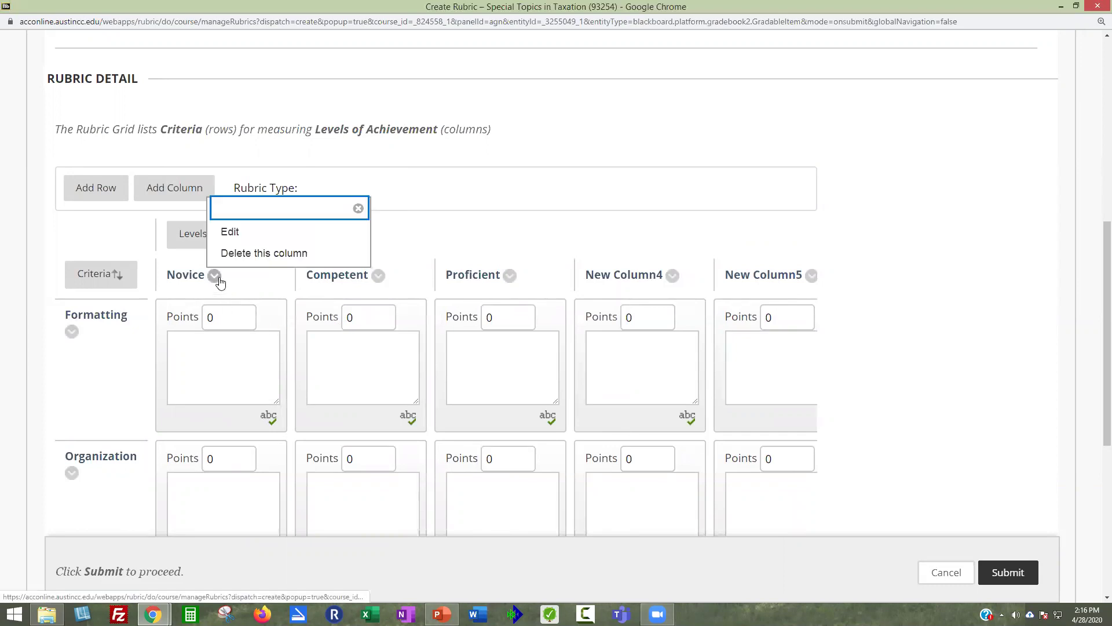
click(231, 232)
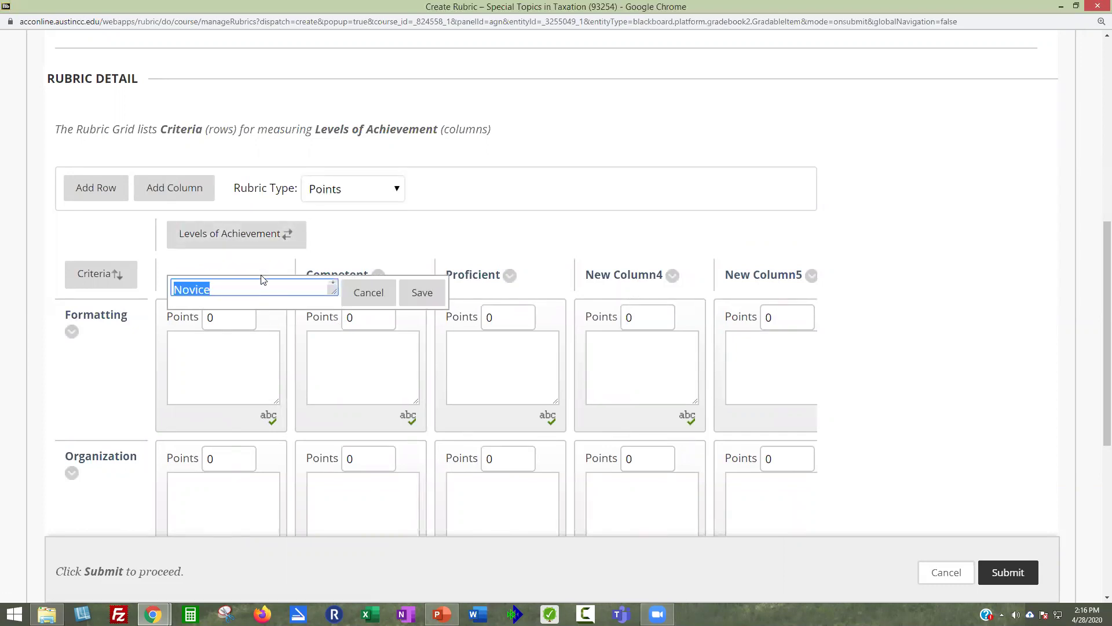
text(Does Note)
key(BackSpace)
text(Meet)
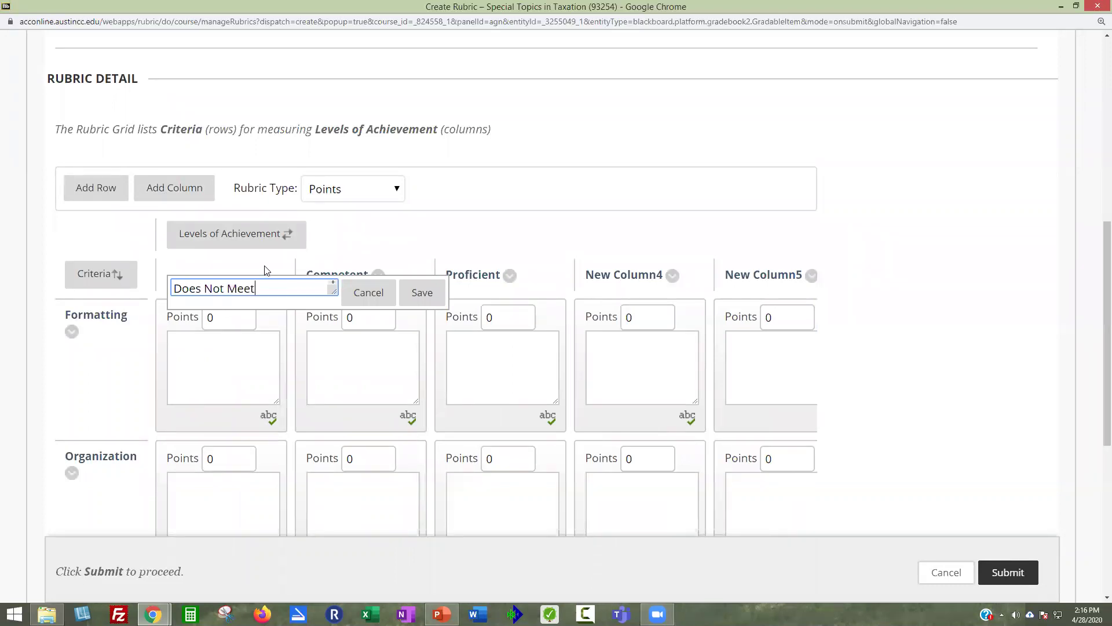
click(418, 292)
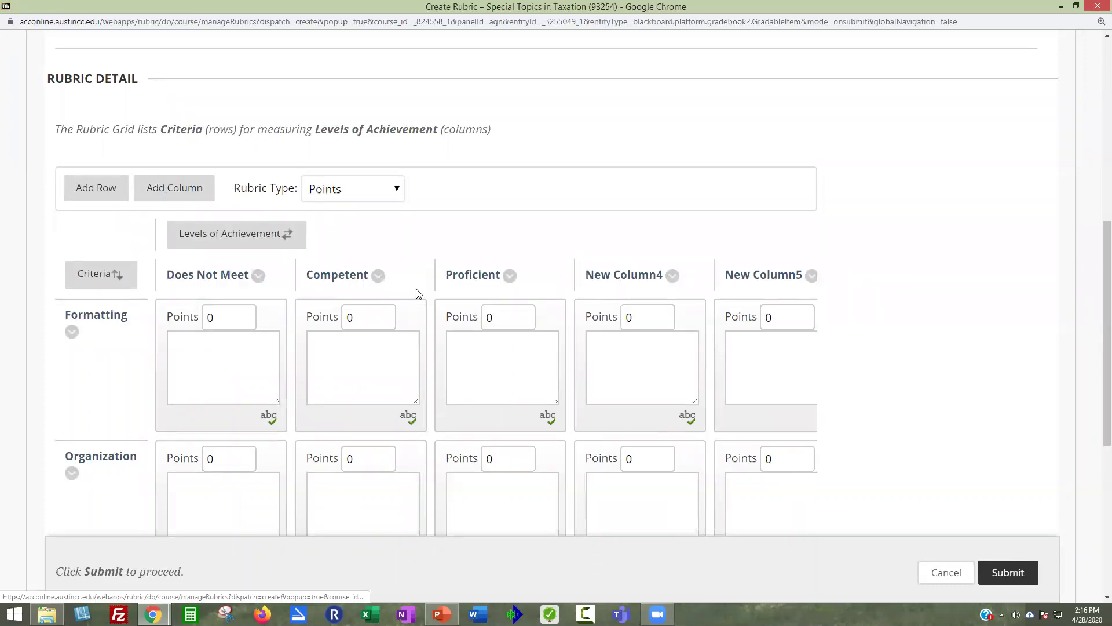
Rename the Competent achievement level in the rubric grid to "Partially meets".
click(378, 275)
click(393, 232)
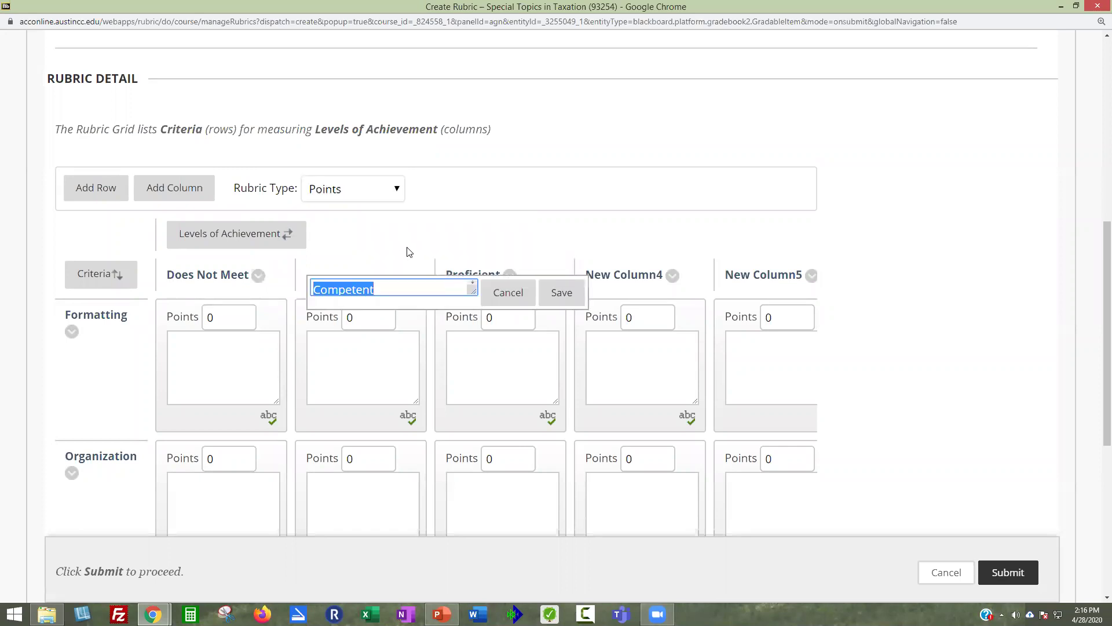
text(Partially meets)
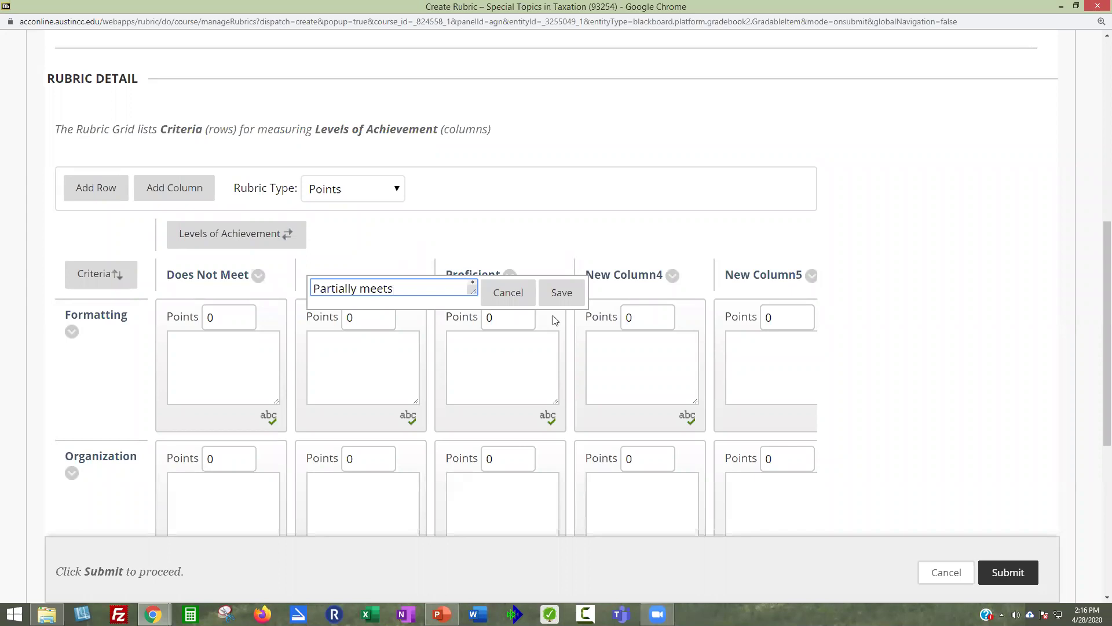
click(574, 294)
Rename the Proficient achievement level in the rubric grid to "Meets".
click(509, 275)
click(526, 233)
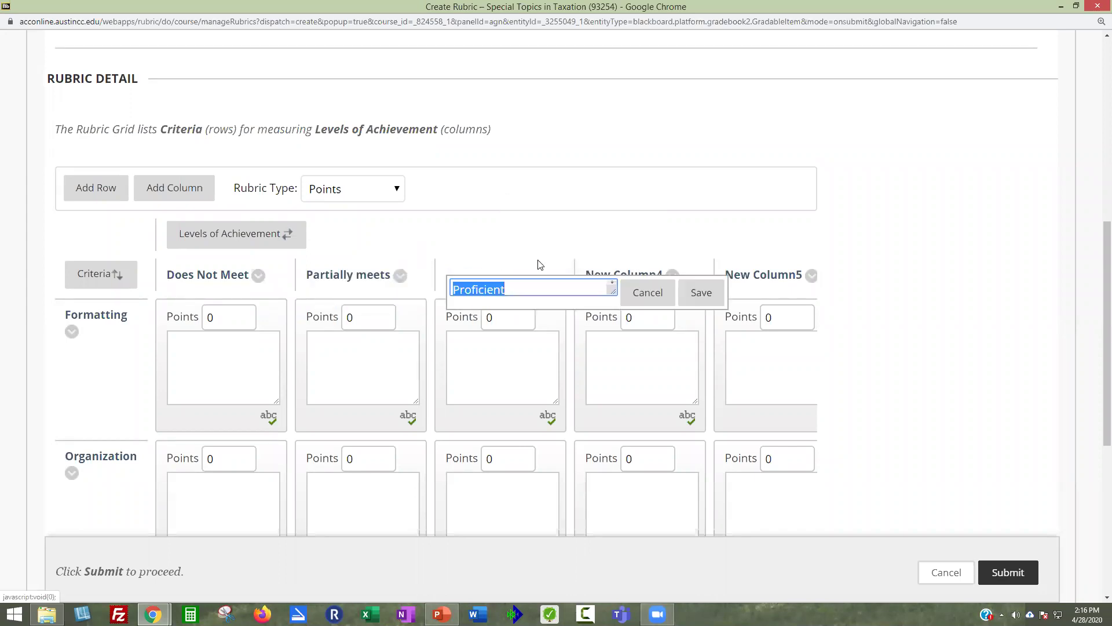
text(Meets)
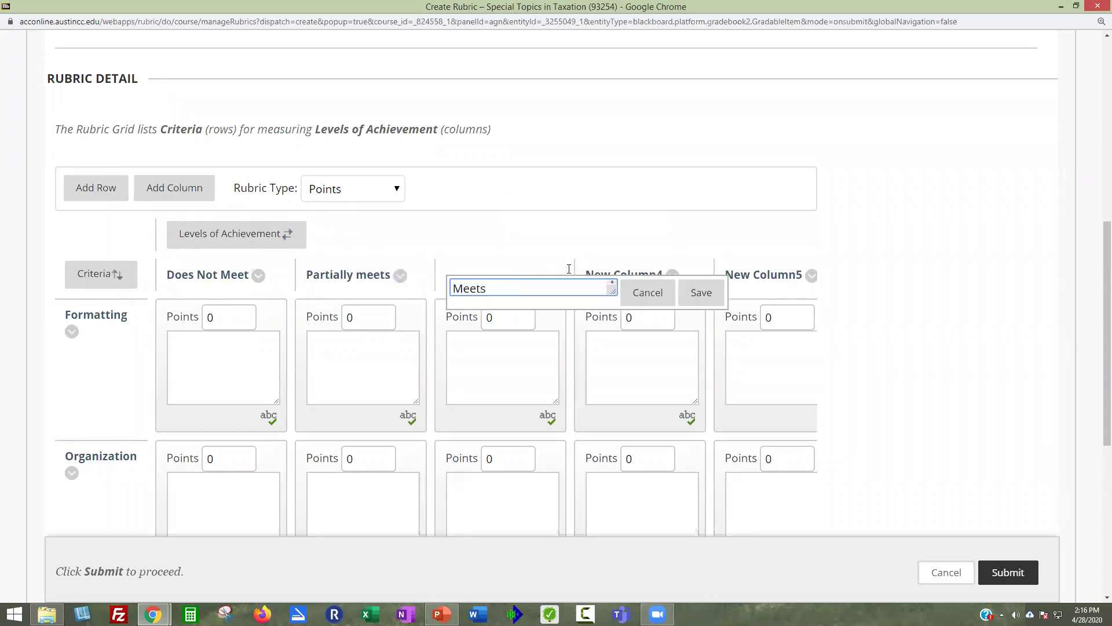
click(702, 293)
Rename the fourth achievement level, New Column4, to "More Than Meets".
click(672, 276)
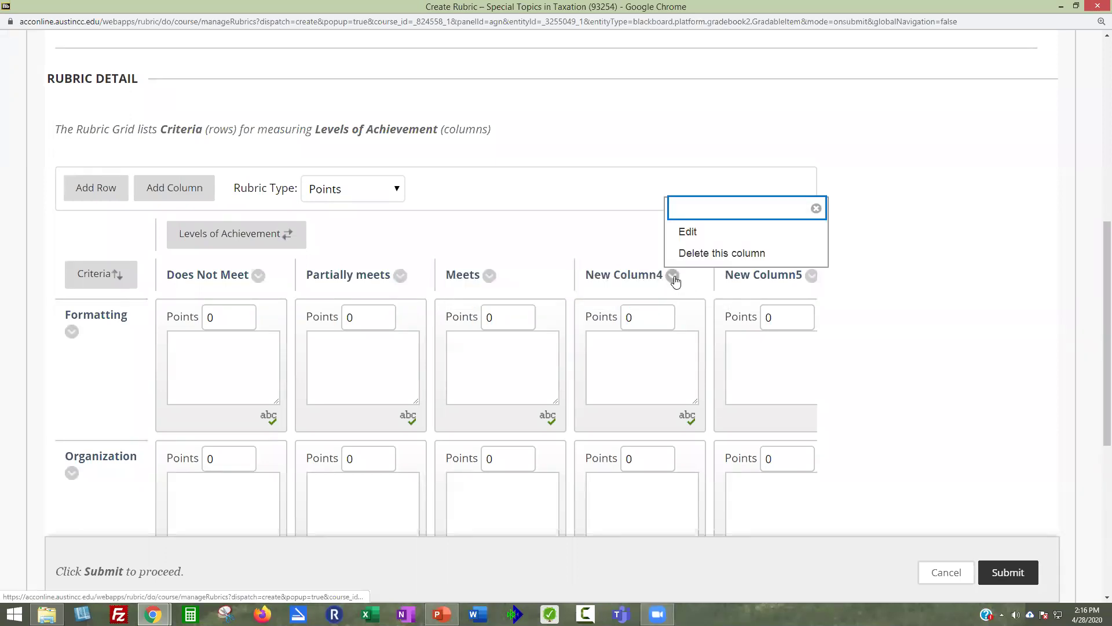
click(689, 232)
text(More Than Meets)
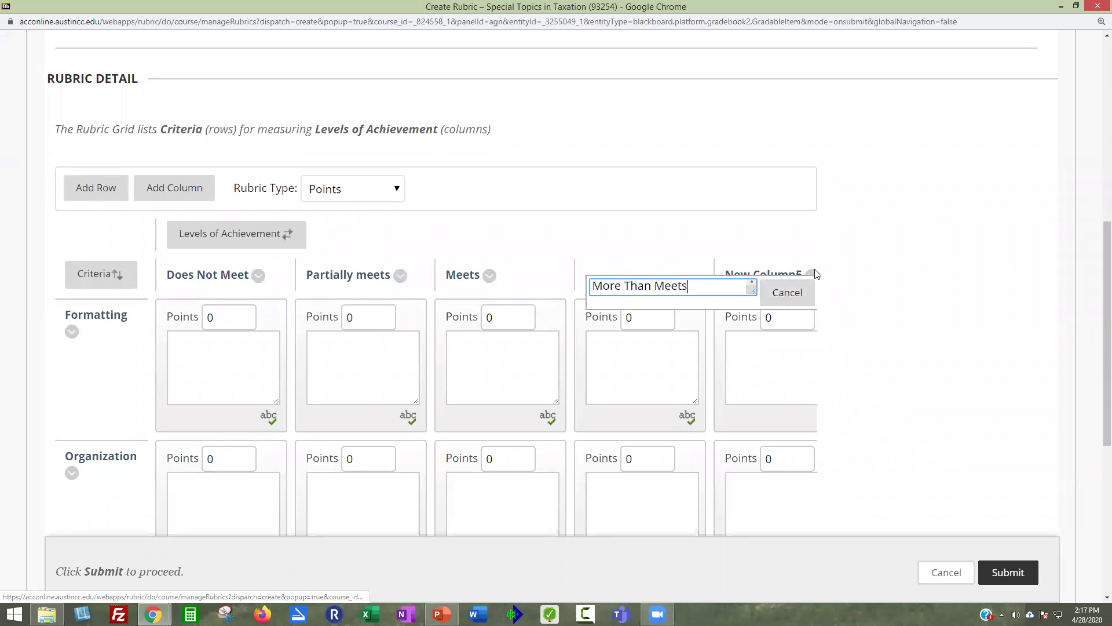
scroll(748, 382, up, 2)
scroll(726, 350, down, 2)
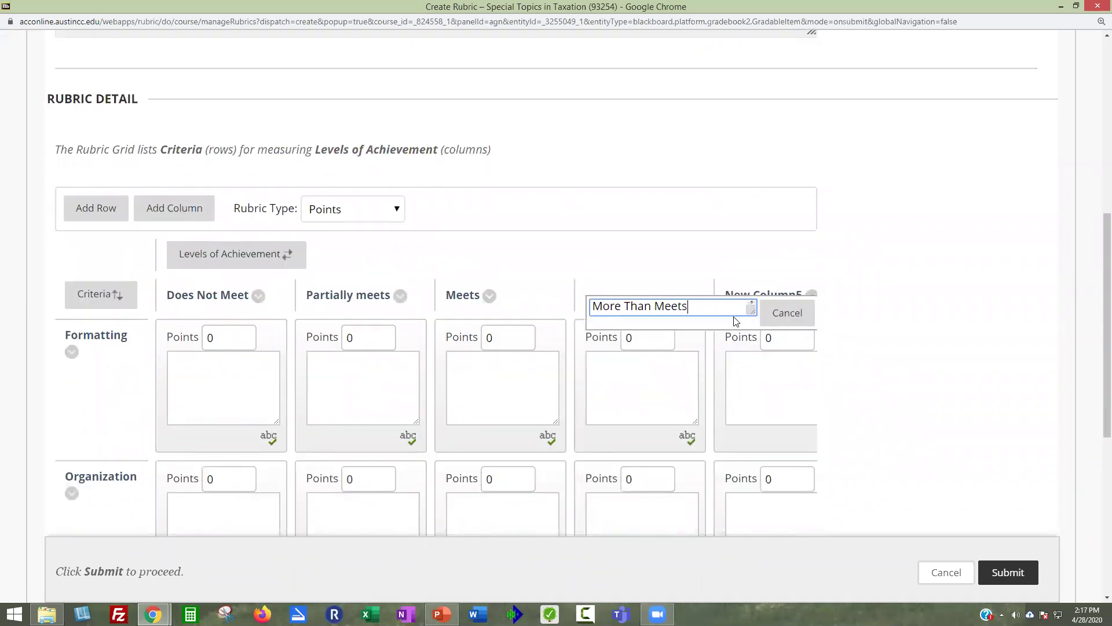
drag(751, 311, 685, 324)
click(777, 337)
Rename the fifth achievement level, New Column5, to "Exceeds" and save the name.
click(811, 296)
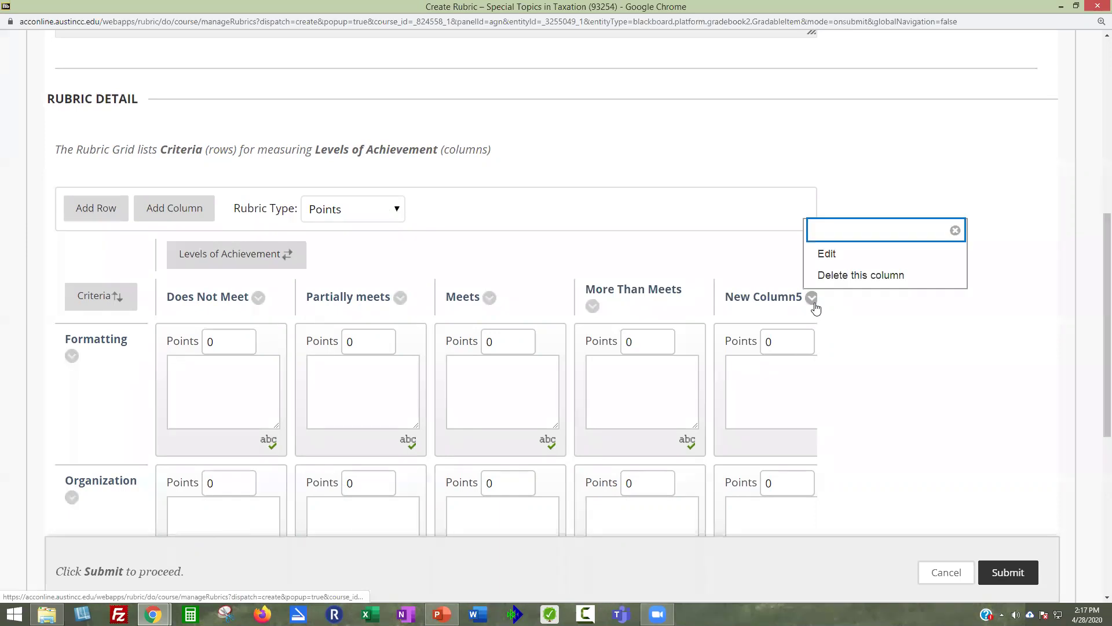
click(825, 250)
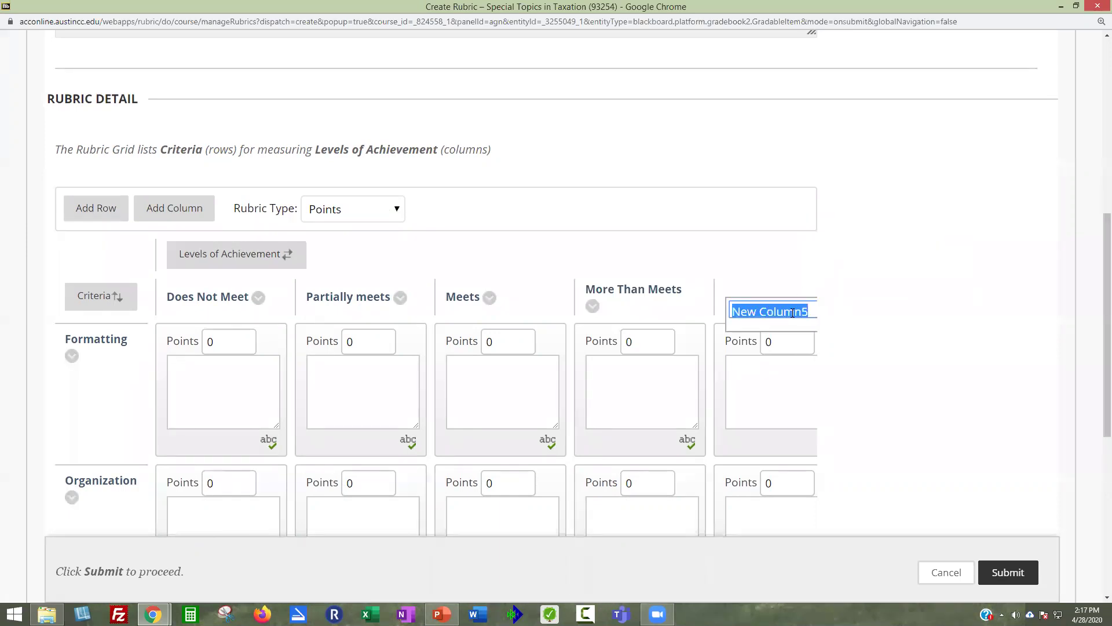
text(Exceeds)
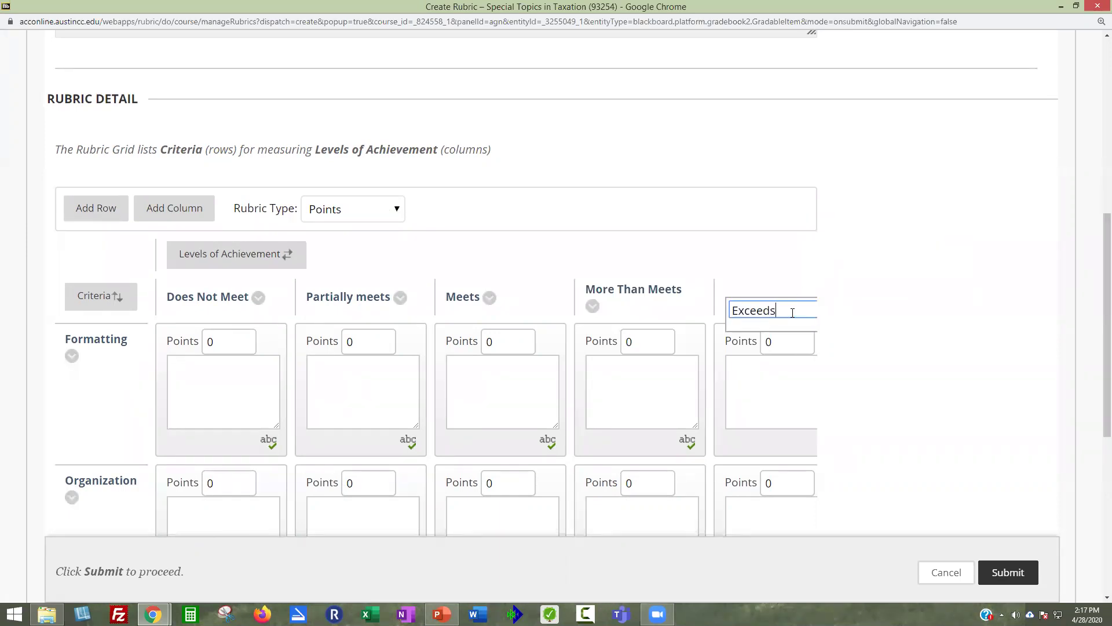
click(1076, 5)
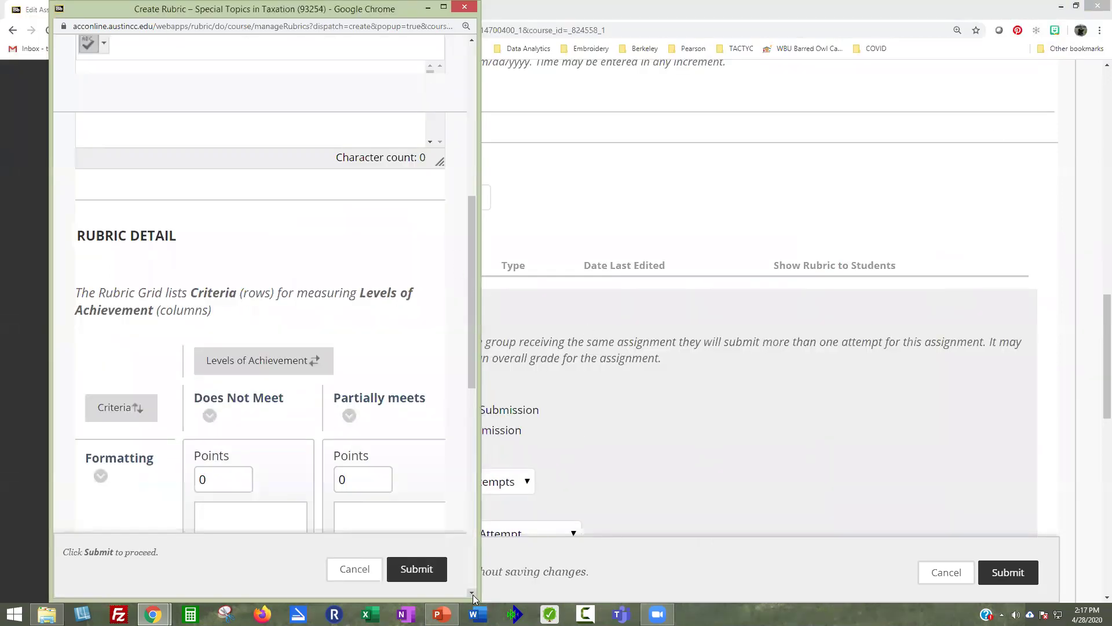
scroll(473, 595, down, 2)
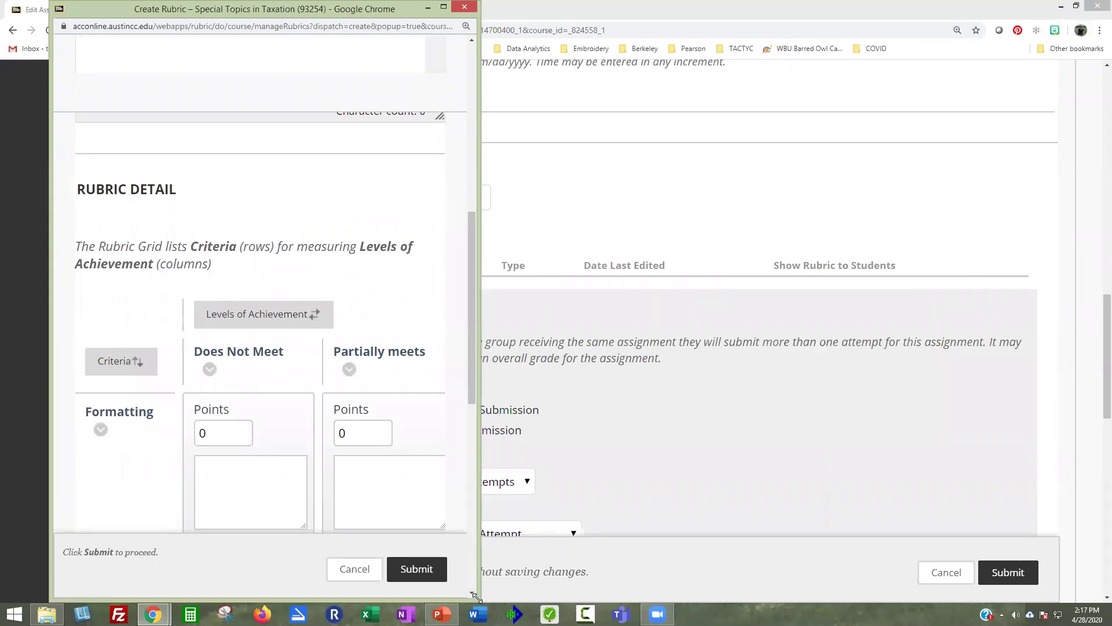
drag(479, 597, 976, 347)
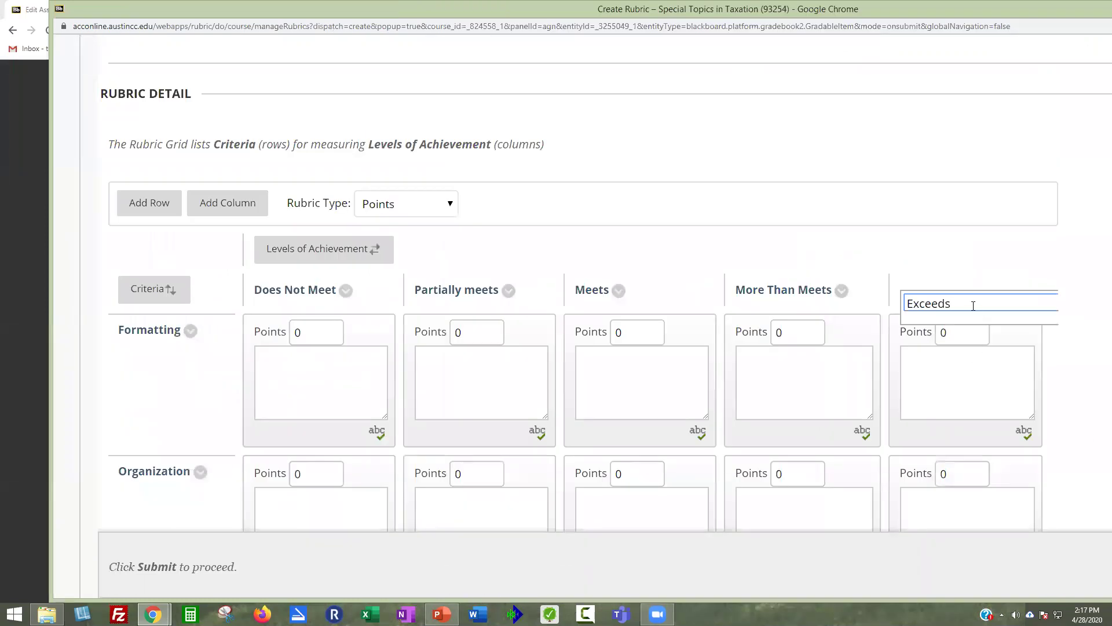
double_click(992, 11)
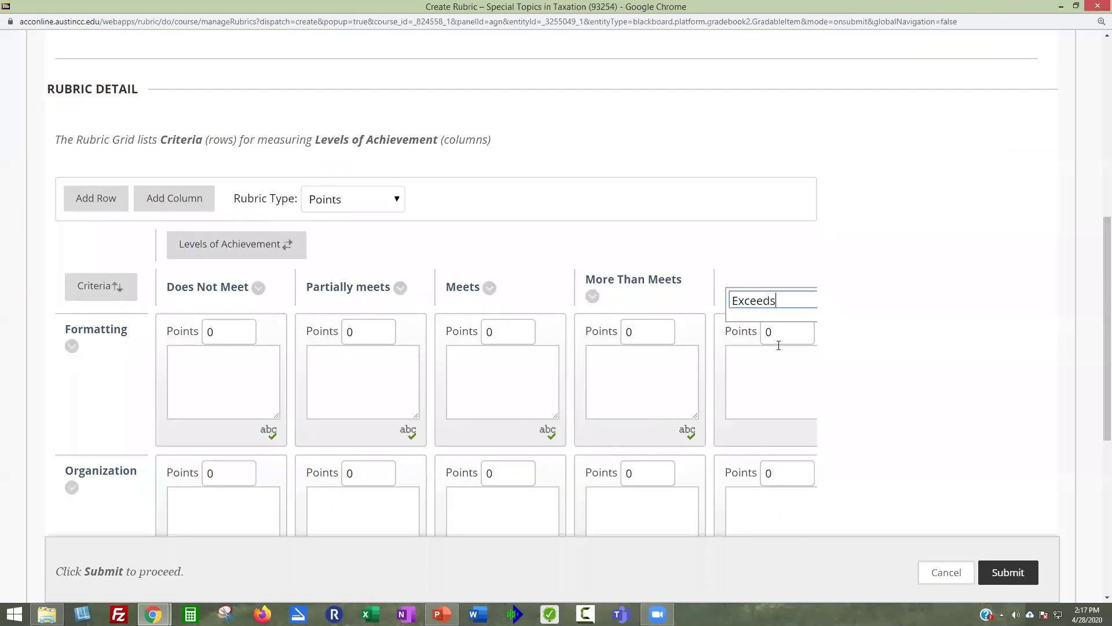
click(785, 335)
click(775, 300)
key(ctrl+minus)
key(ctrl+minus)
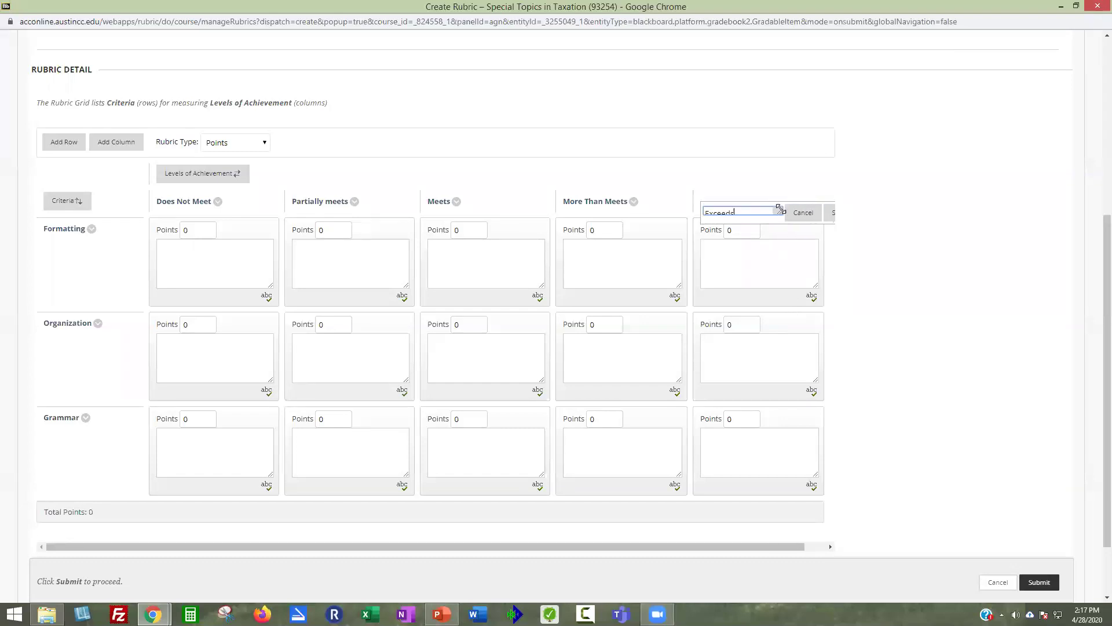
click(832, 220)
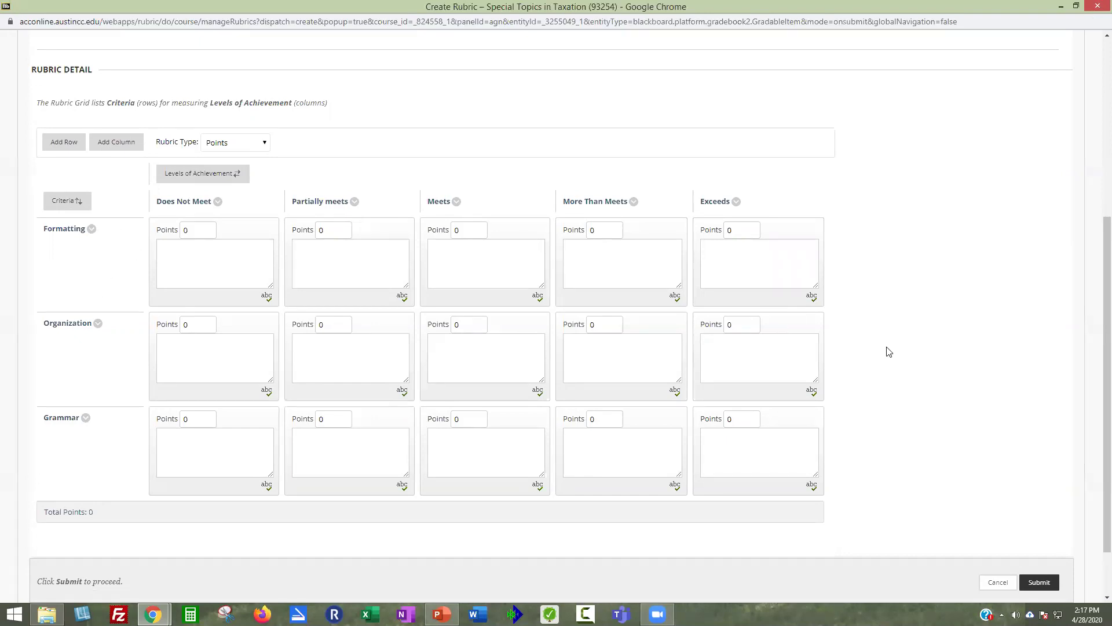
Rename the Organization criterion in the rubric grid to "Spelling/Grammar".
key(ctrl+plus)
key(ctrl+plus)
key(ctrl+plus)
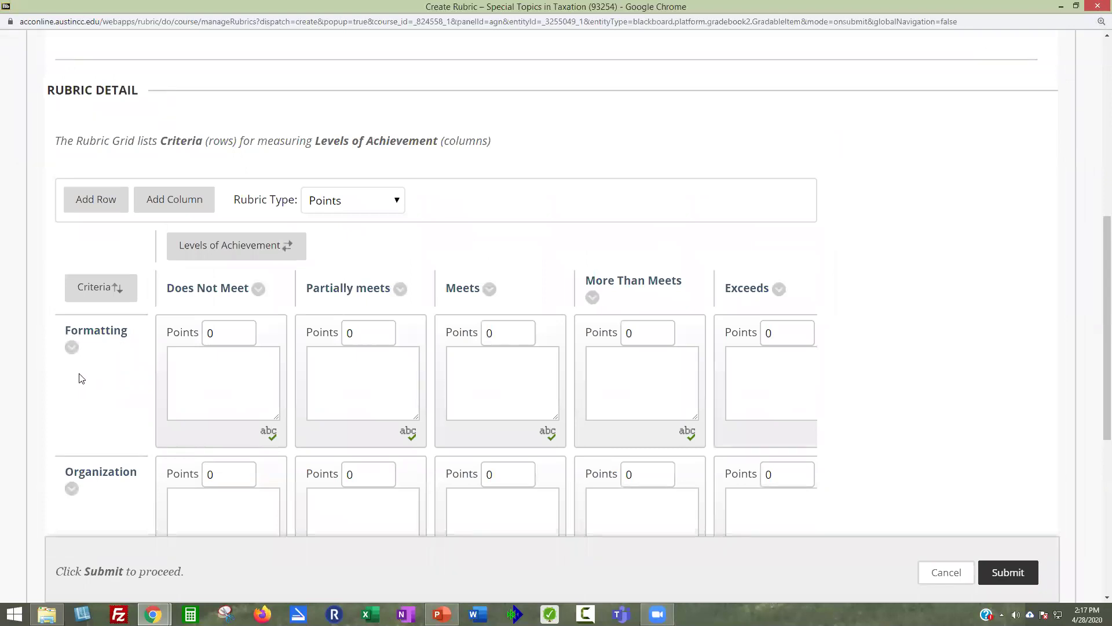
scroll(83, 353, down, 2)
scroll(84, 353, down, 1)
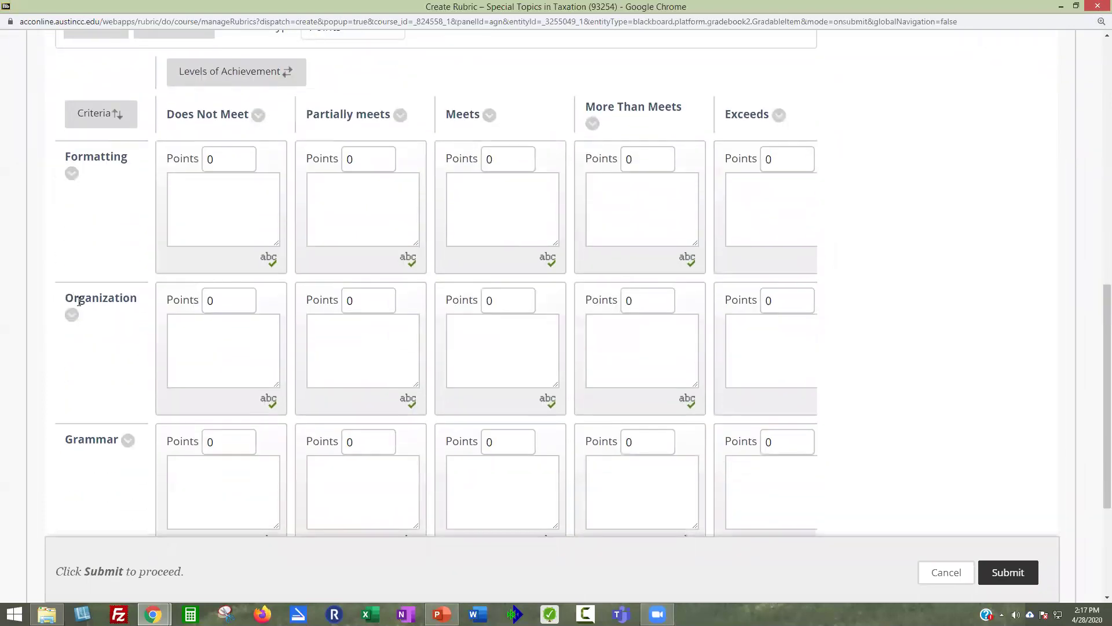
click(71, 315)
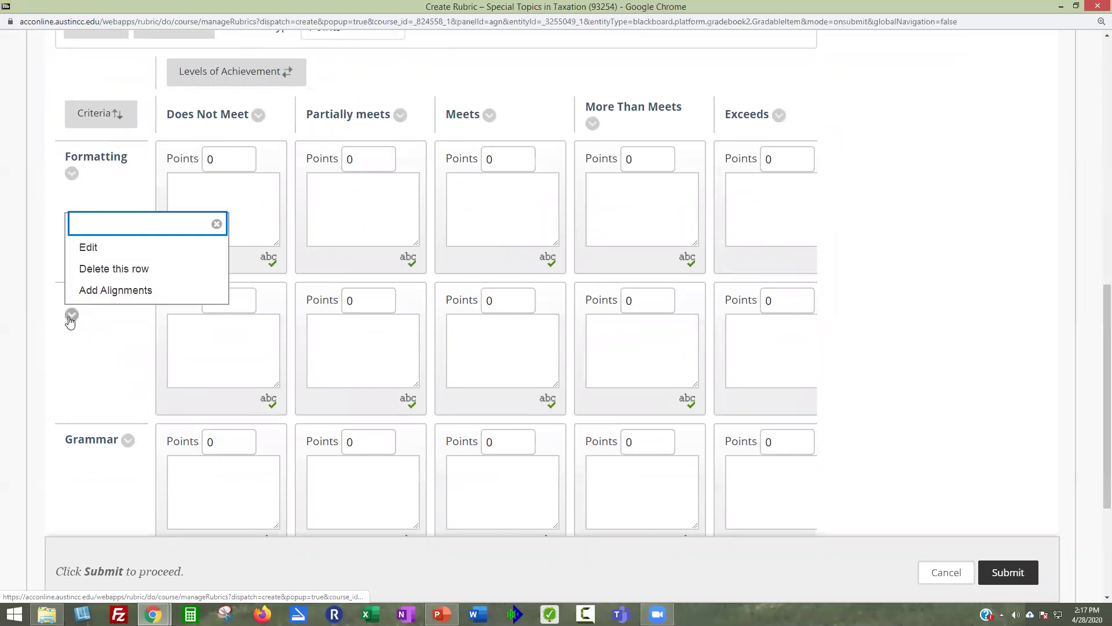
click(88, 248)
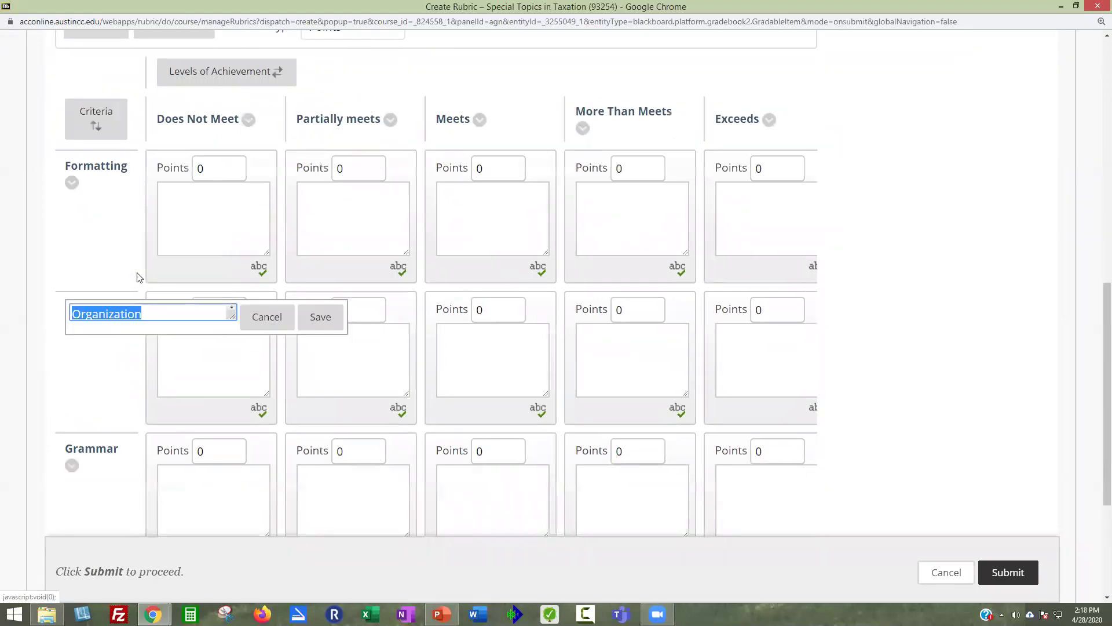
text(Sp)
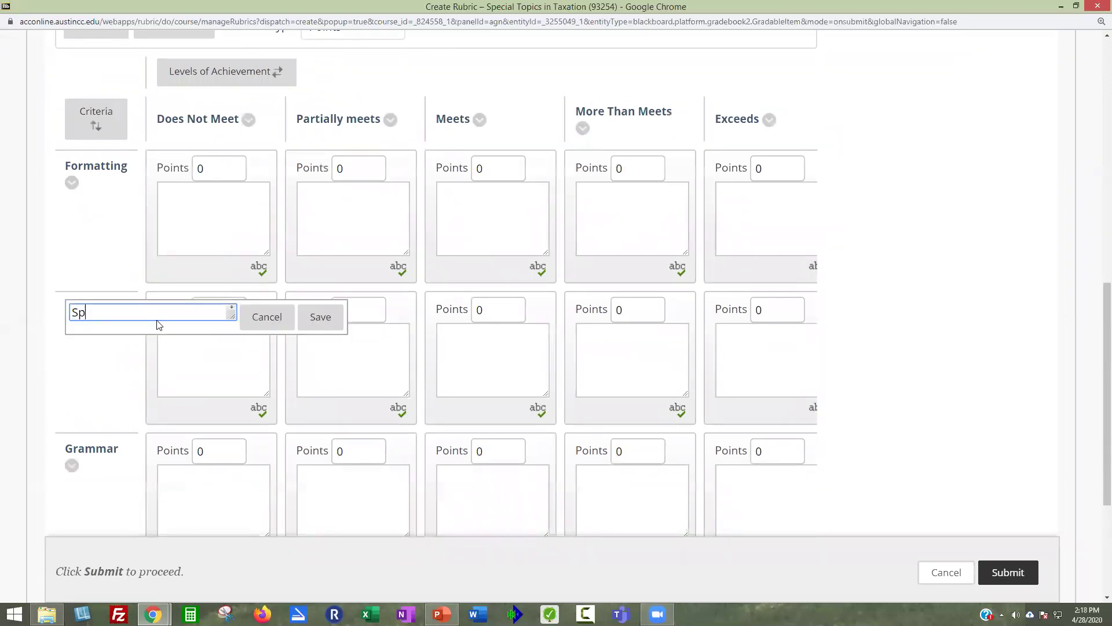
text(elling/Grammar)
click(318, 320)
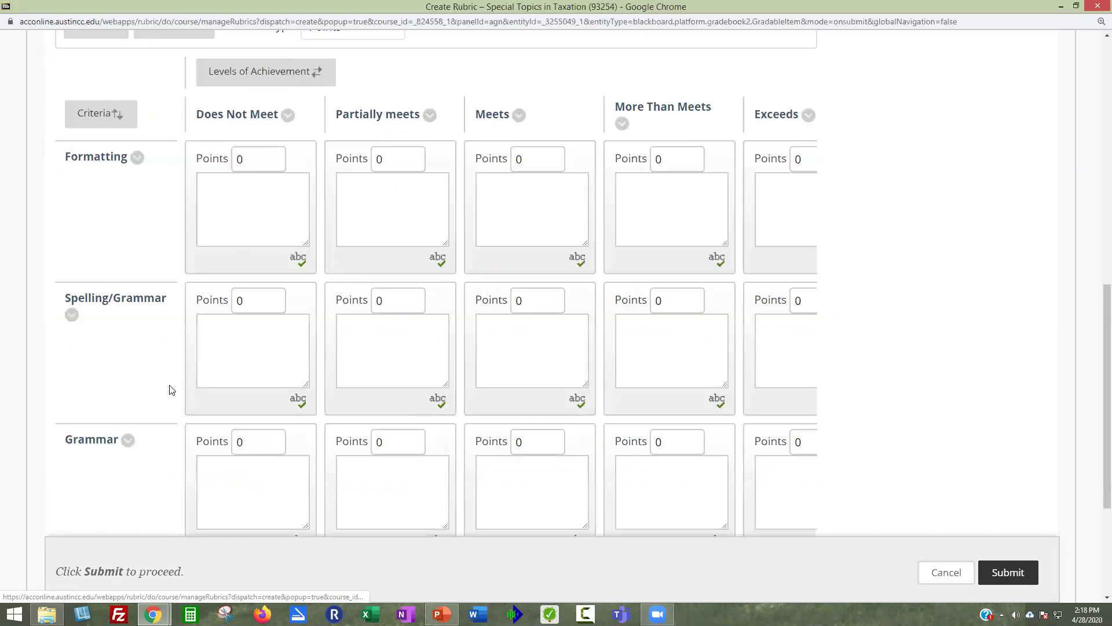
Add a criterion row to the rubric grid and name it "Q1: Total Sales Test".
scroll(136, 436, down, 3)
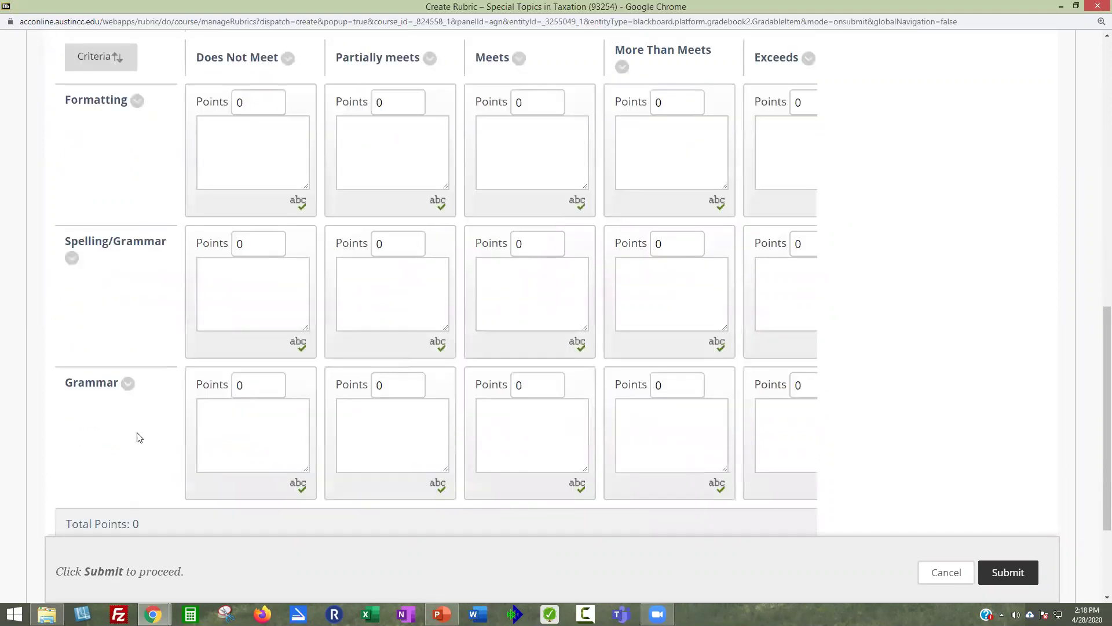
scroll(95, 322, up, 4)
scroll(94, 259, down, 3)
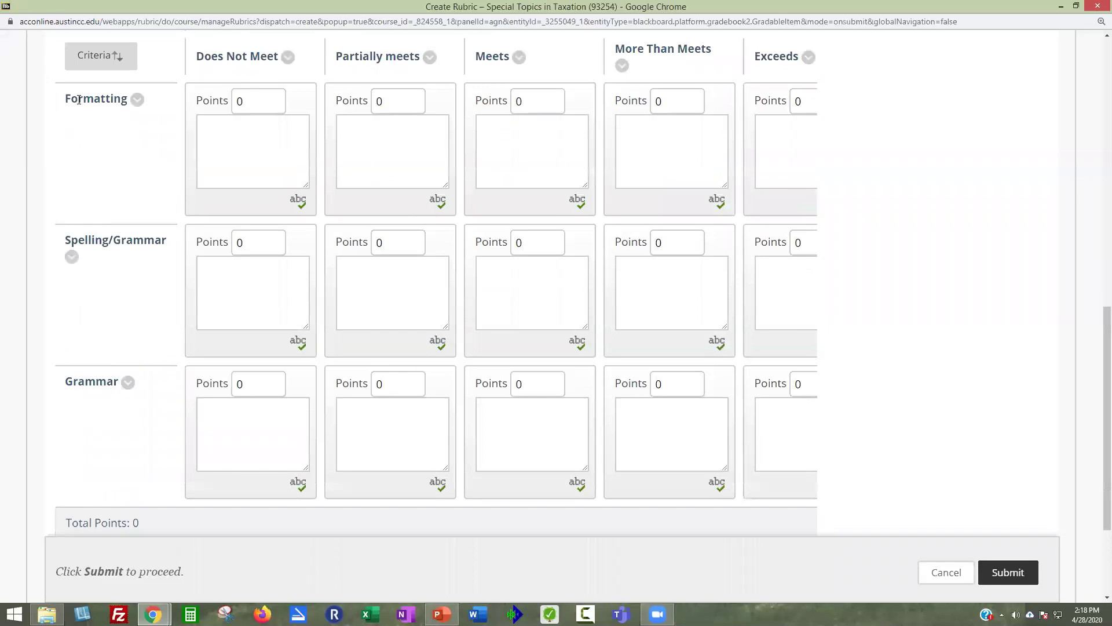
scroll(132, 429, up, 4)
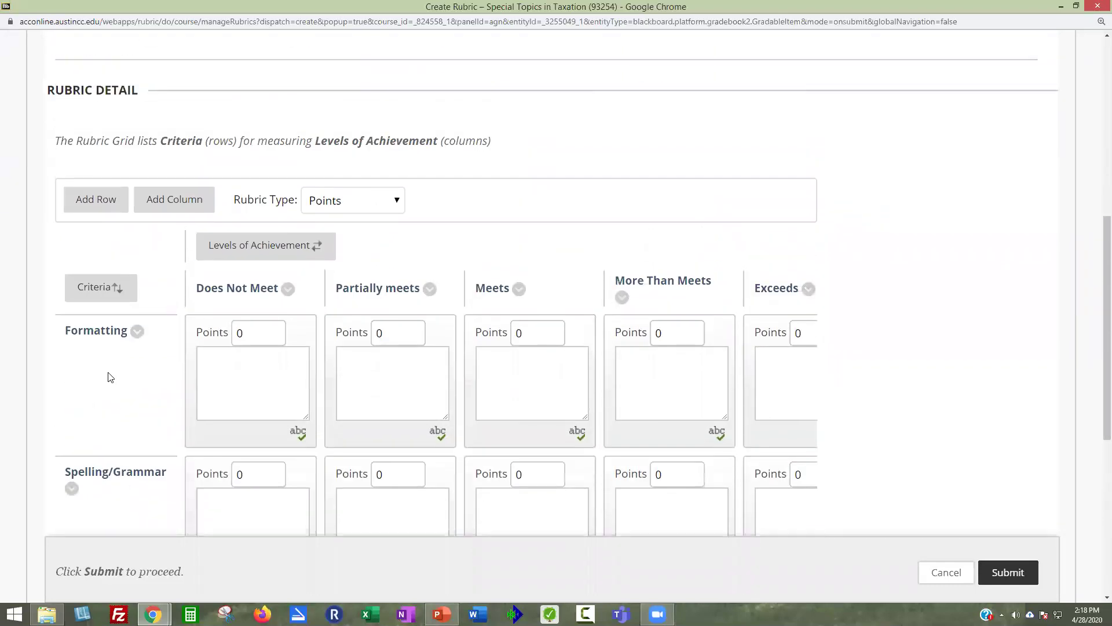
click(96, 208)
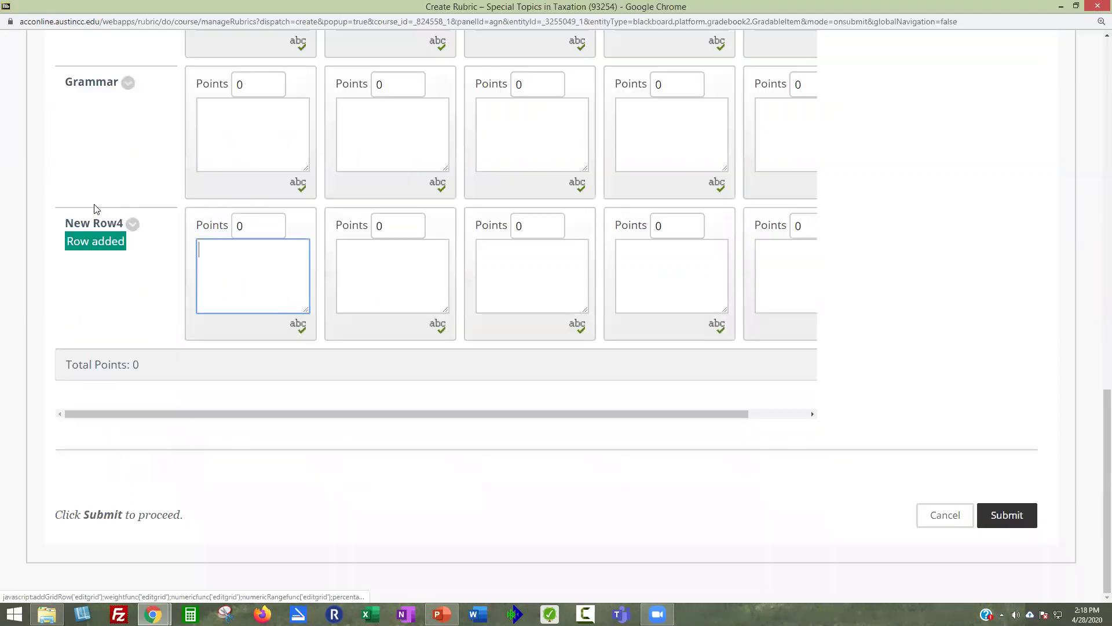
click(132, 225)
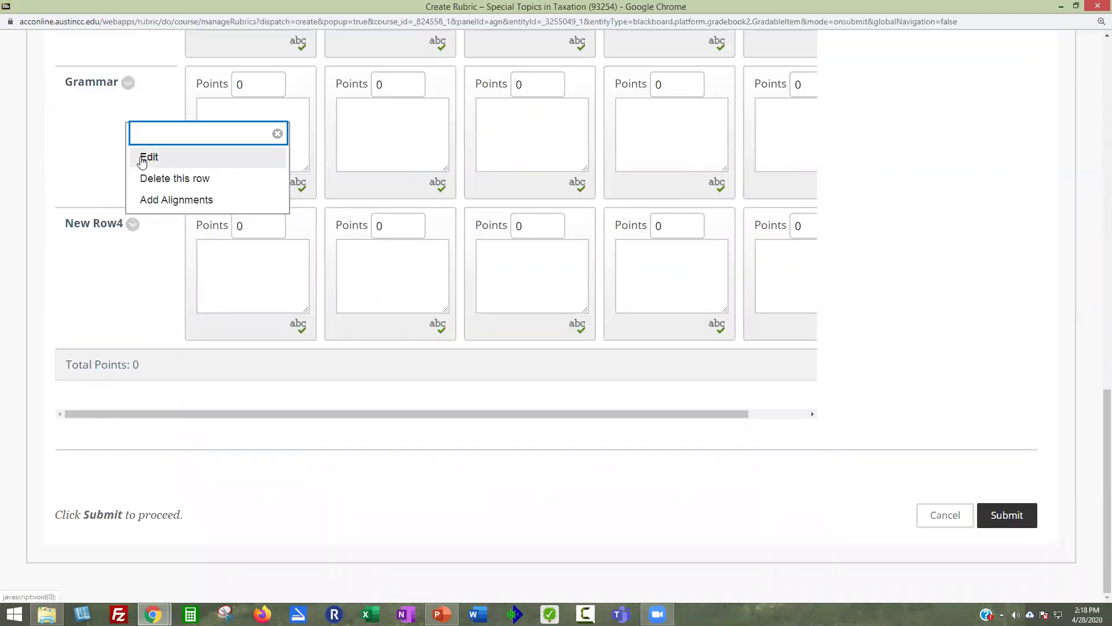
click(142, 155)
text(Q)
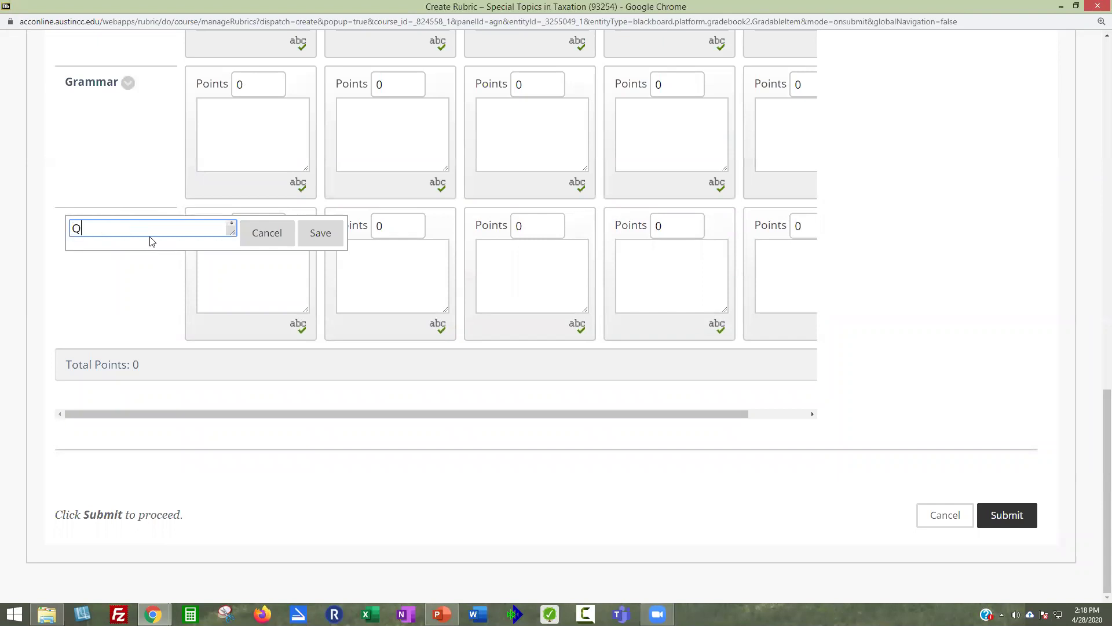
text(1: Total Sales Test)
click(317, 234)
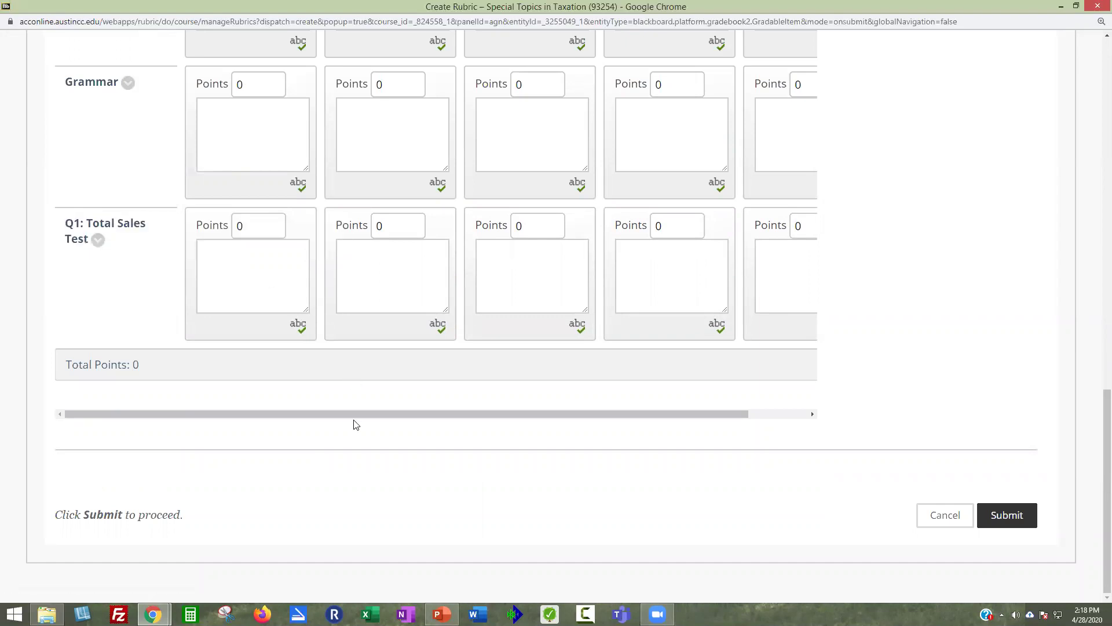
Set the Formatting points to 0.50, 1.0, 1.5 and 2.0 from Partially meets through Exceeds, and Spelling/Grammar's Does Not Meet points to 0.0.
scroll(141, 348, up, 6)
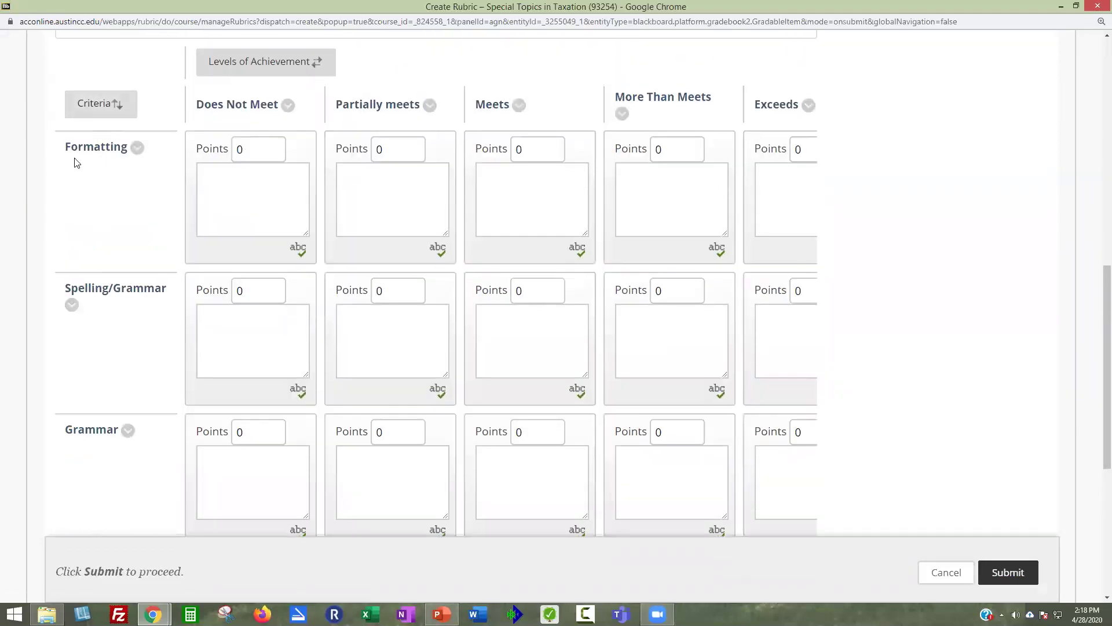
scroll(263, 340, up, 1)
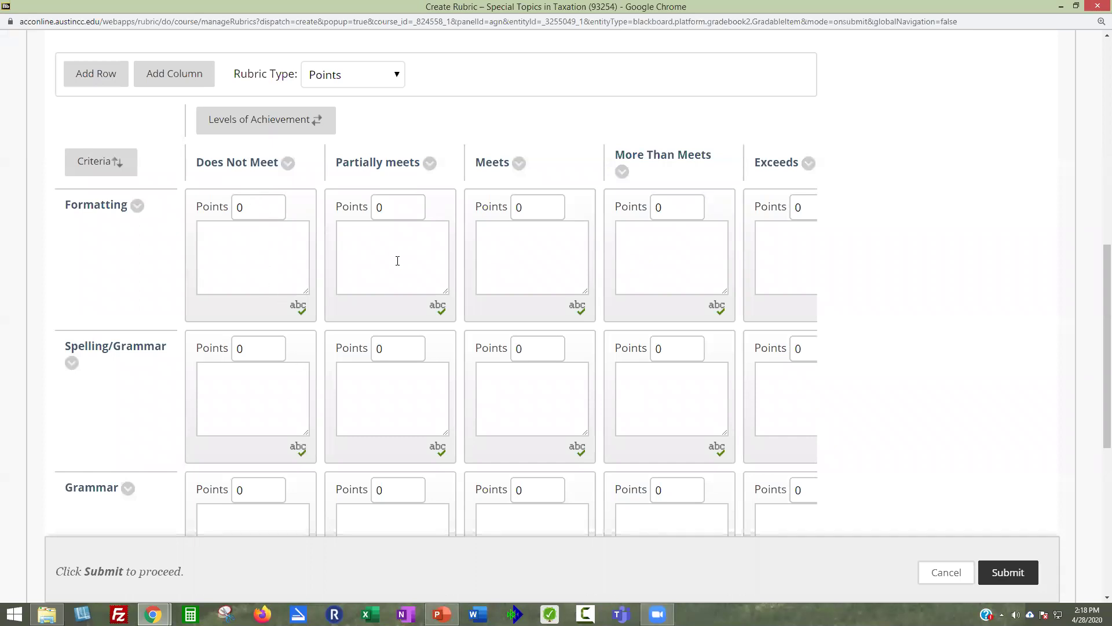
text(50)
click(540, 204)
double_click(659, 208)
text(1.5)
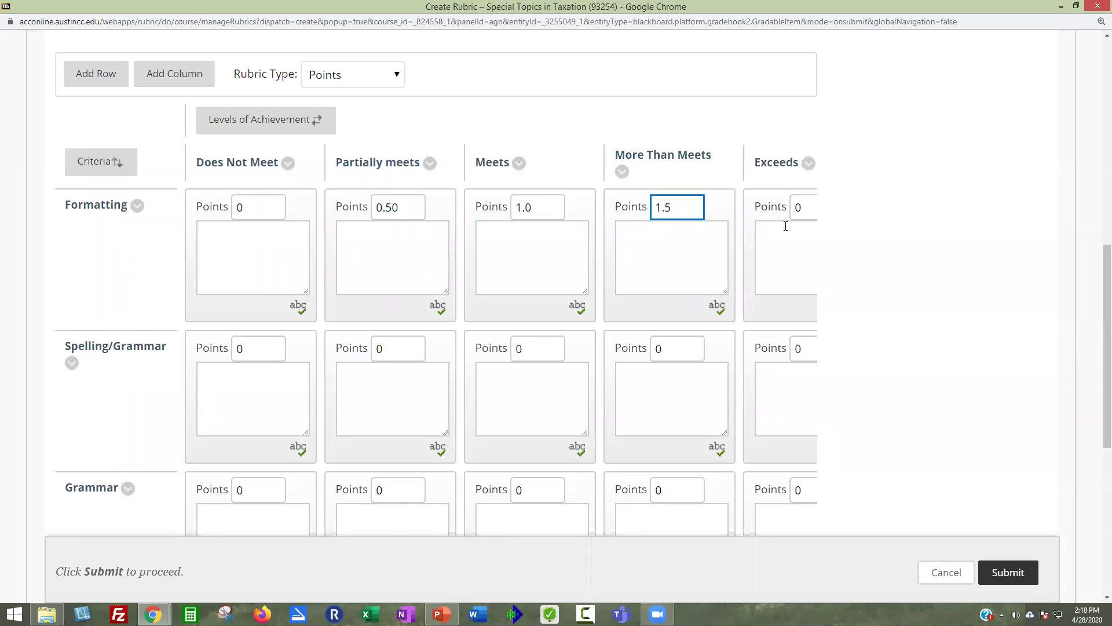
double_click(799, 209)
text(2.0)
click(263, 353)
text(.5)
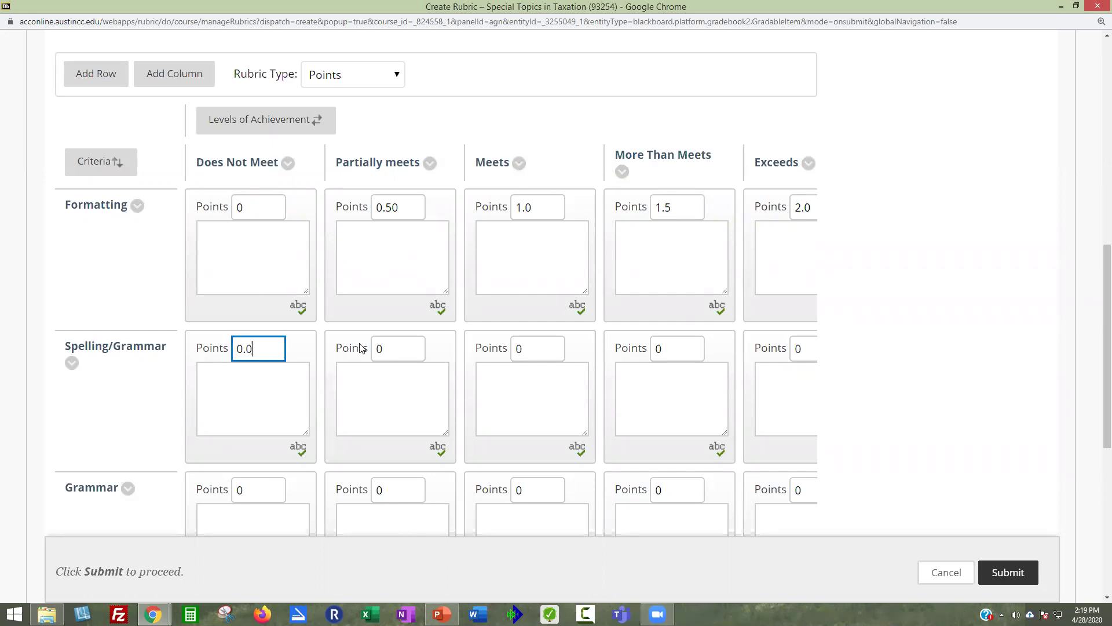
Set the Q1: Total Sales Test points to 1, 2, 3 and 4 for Partially meets, Meets, More Than Meets and Exceeds.
scroll(744, 315, down, 7)
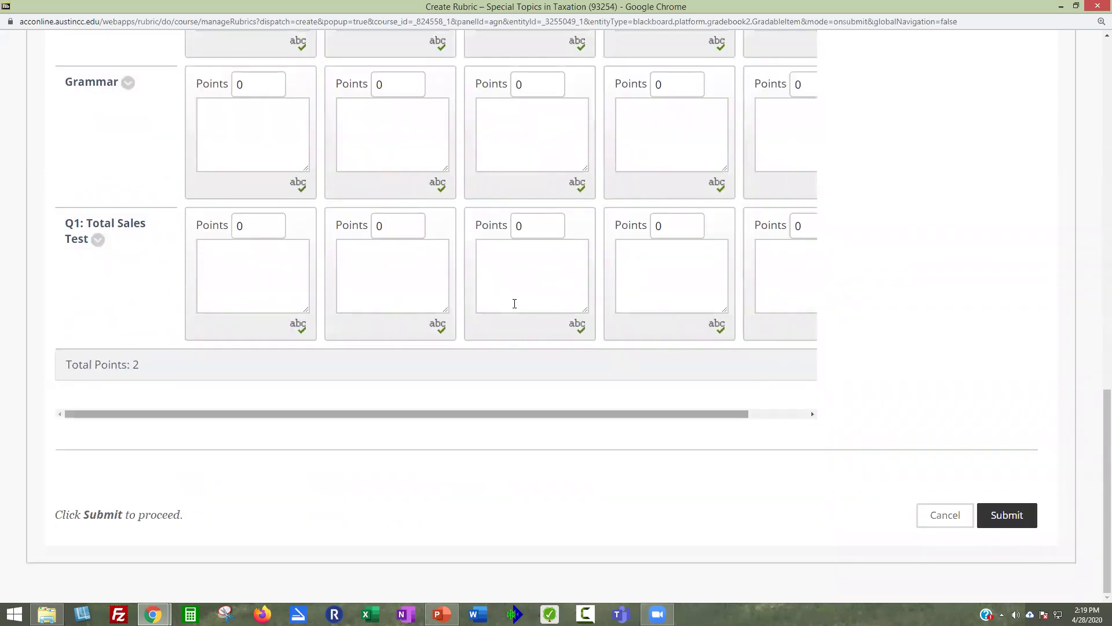
drag(651, 409, 525, 395)
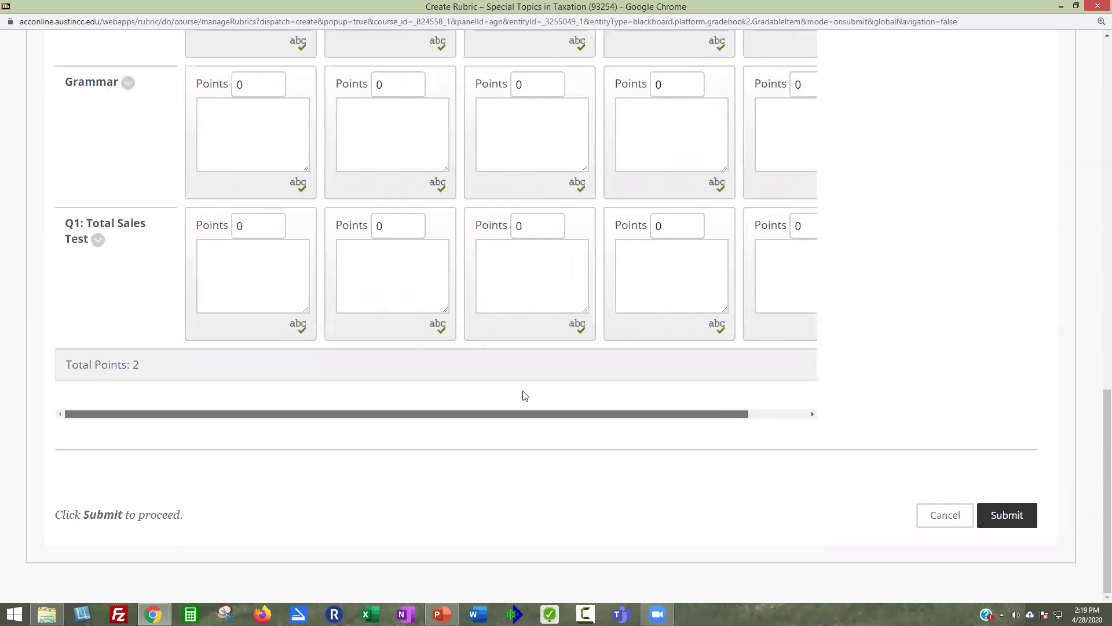
click(245, 226)
click(389, 227)
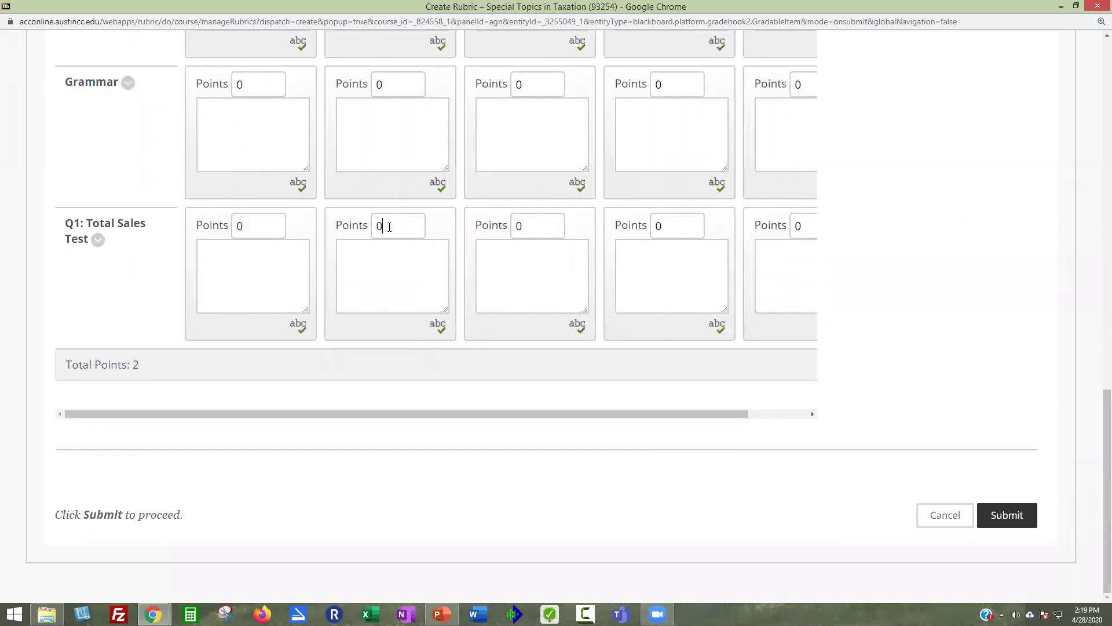
text(1)
click(515, 226)
double_click(515, 227)
text(2)
double_click(651, 227)
text(3)
click(800, 226)
double_click(791, 227)
text(4)
click(697, 380)
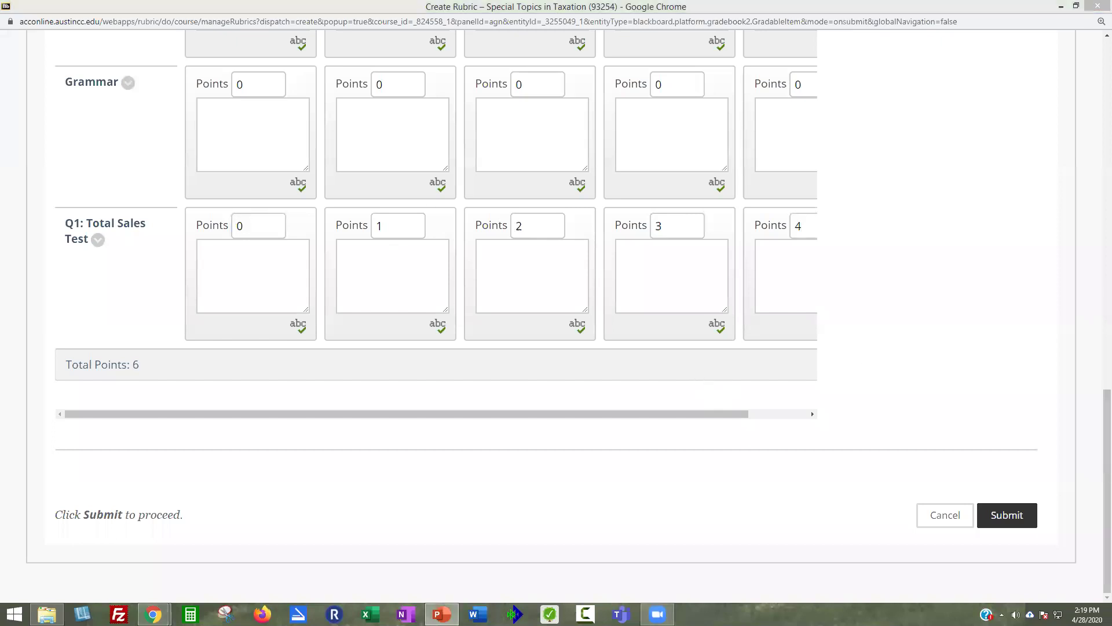
Check the points table on the "Developing a Rubric" slide in PowerPoint and return to the Blackboard rubric grid to review its criteria.
click(442, 614)
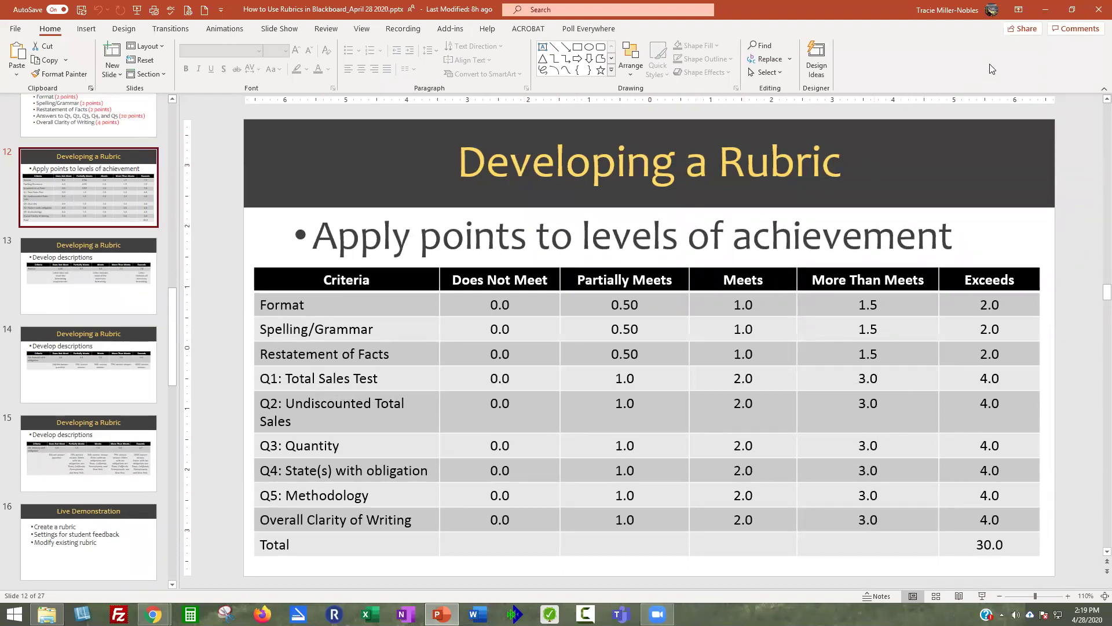
click(1045, 10)
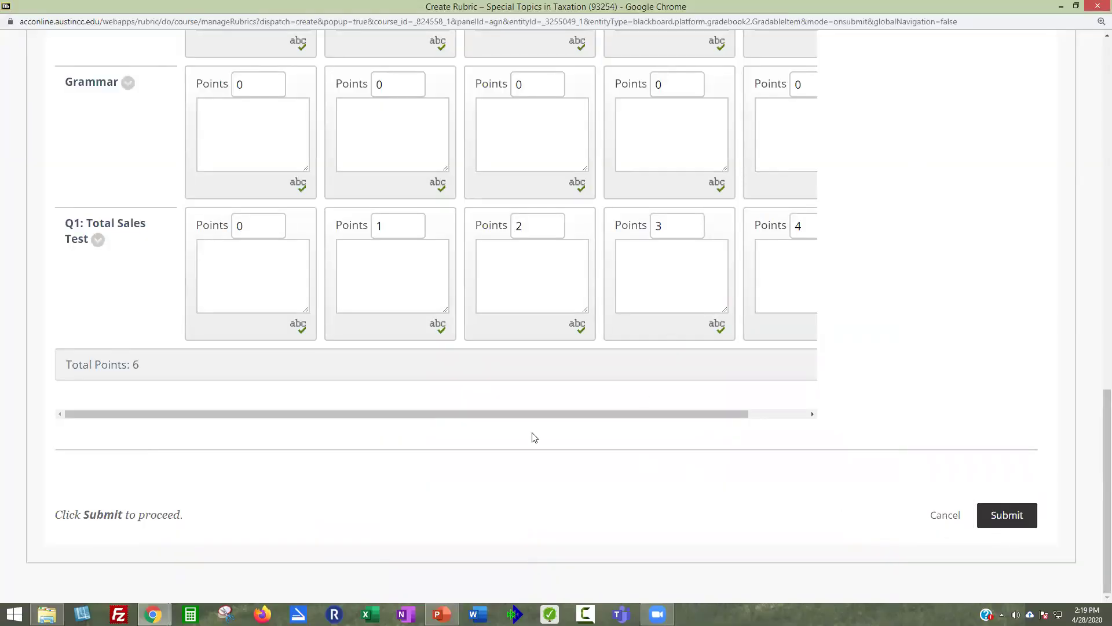
scroll(417, 418, up, 6)
scroll(405, 397, up, 3)
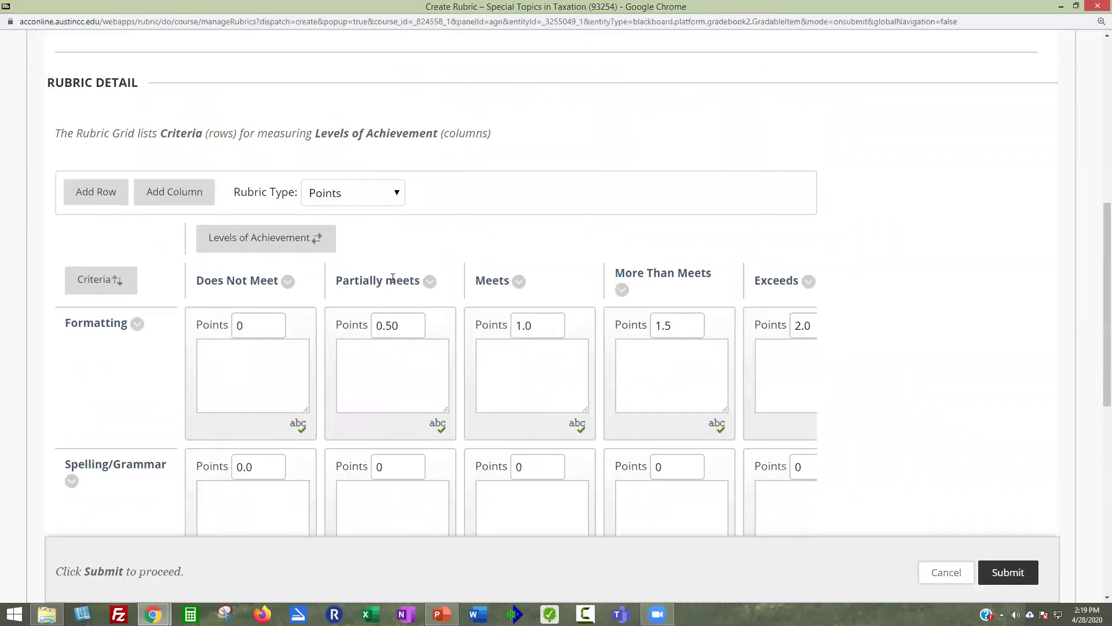
scroll(524, 235, down, 1)
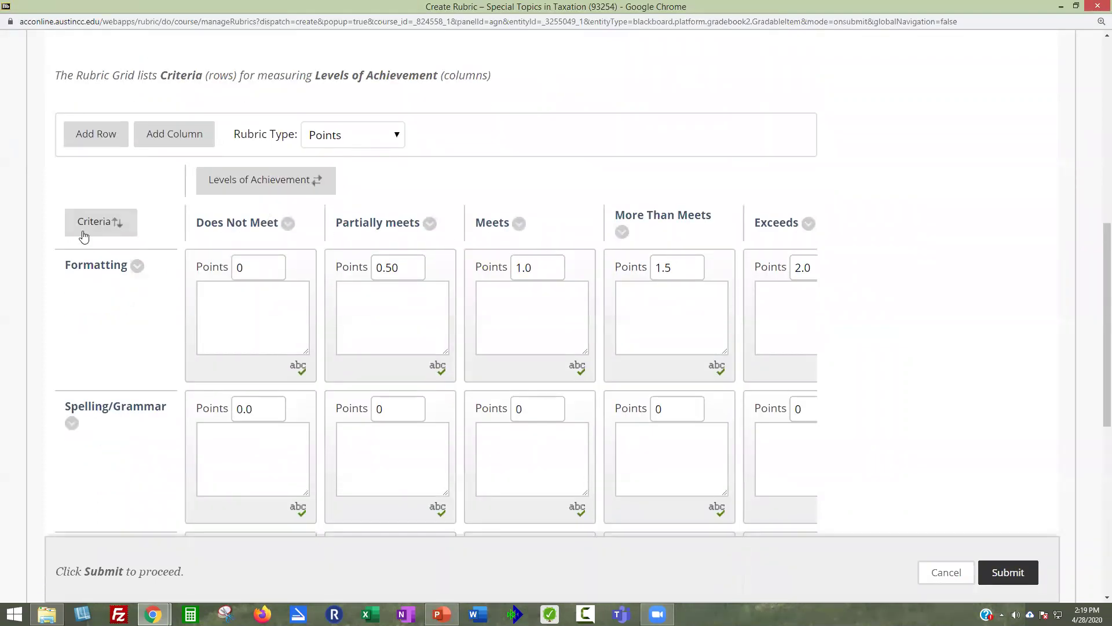
scroll(114, 430, down, 2)
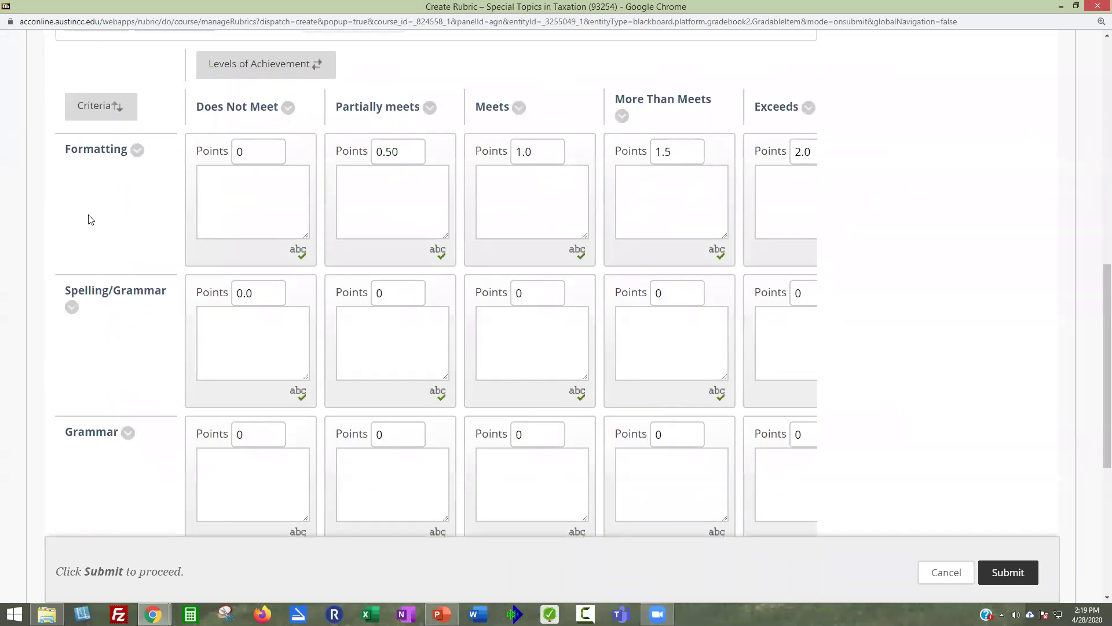
Reorder the rubric criteria so that Formatting comes directly after Grammar, and submit the new order.
scroll(153, 266, up, 1)
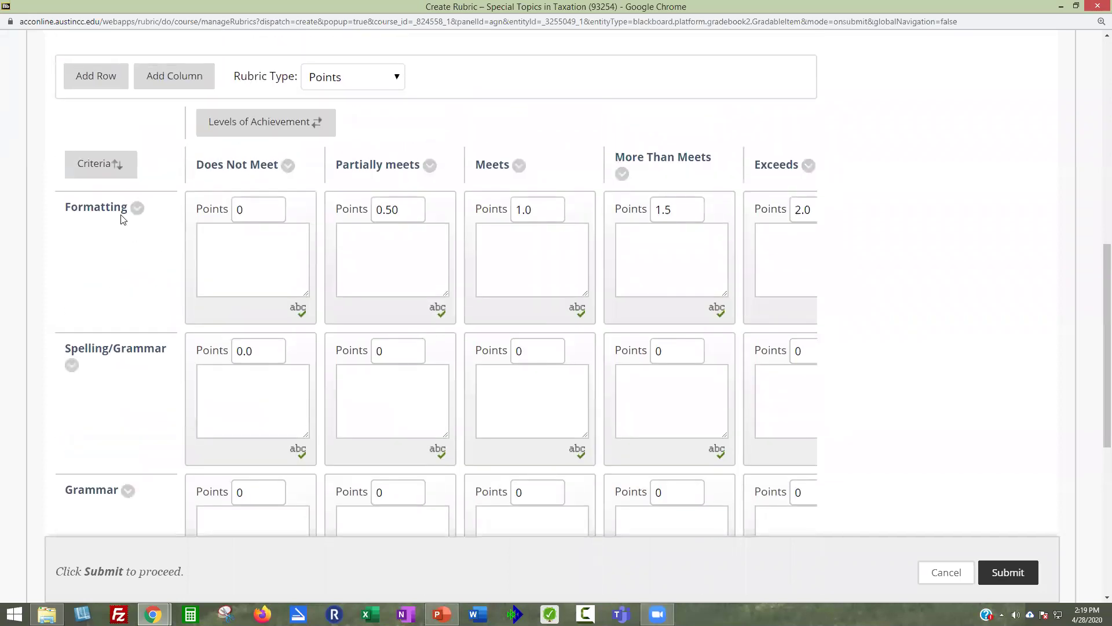
click(108, 170)
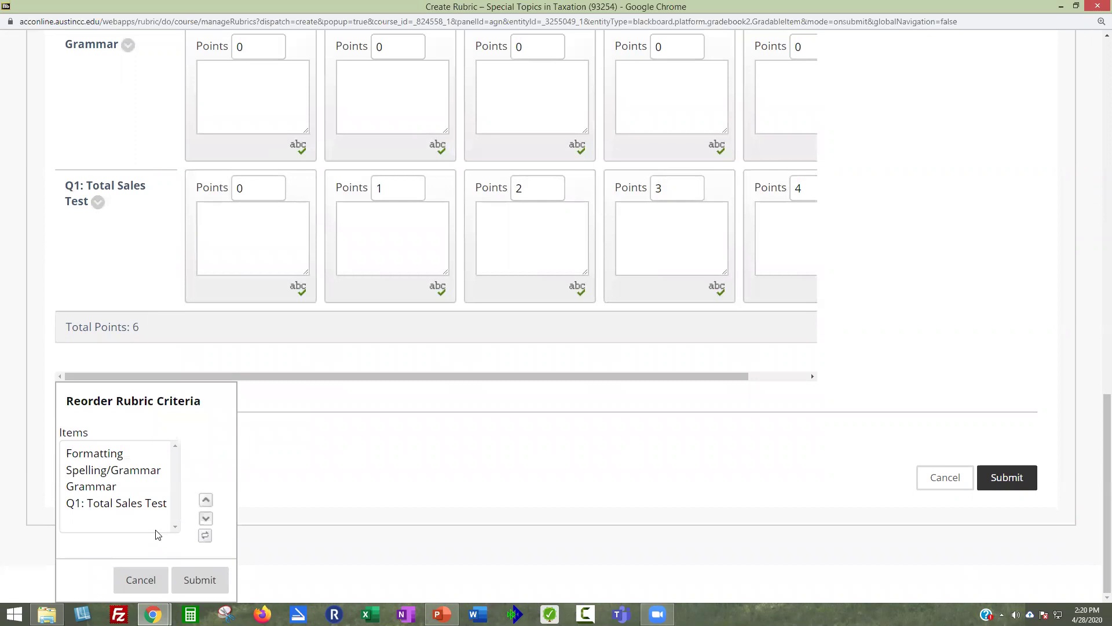
click(85, 459)
click(205, 519)
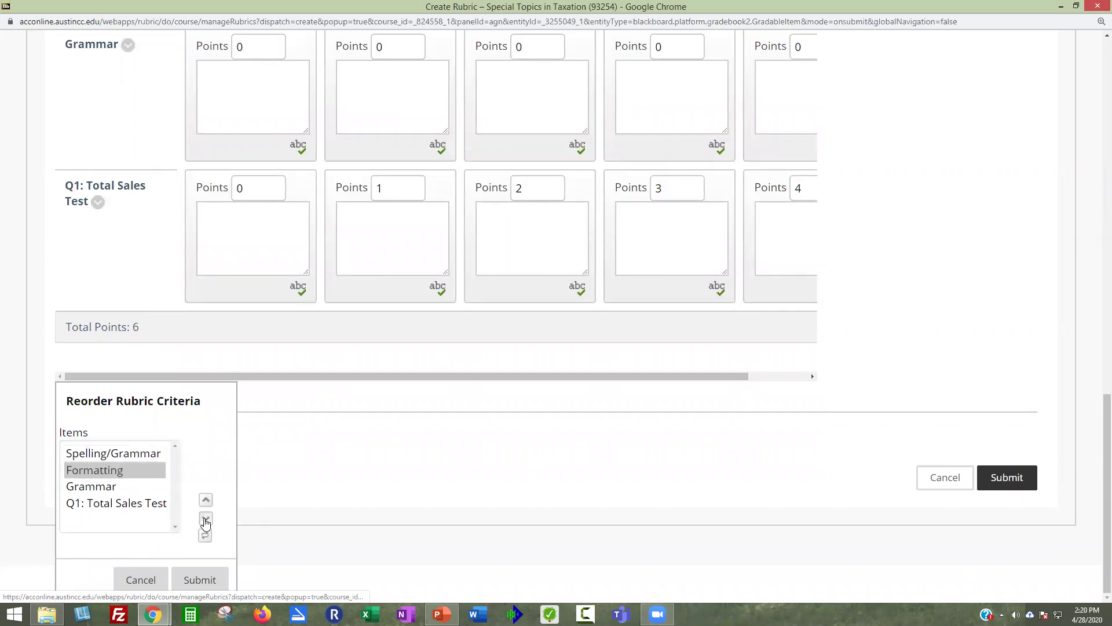
click(206, 519)
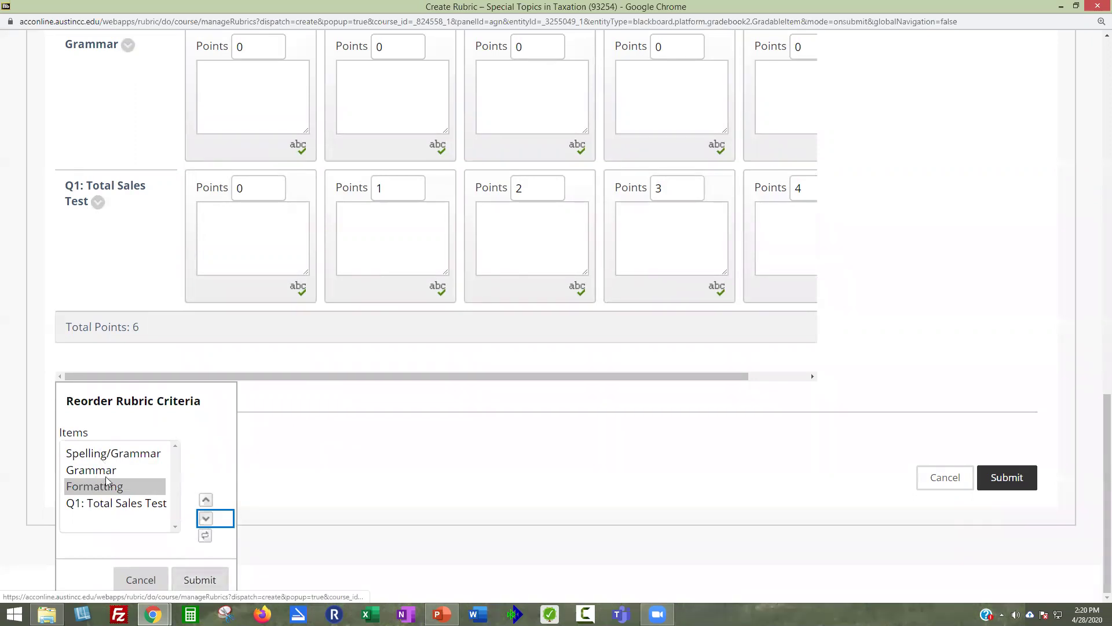
click(196, 581)
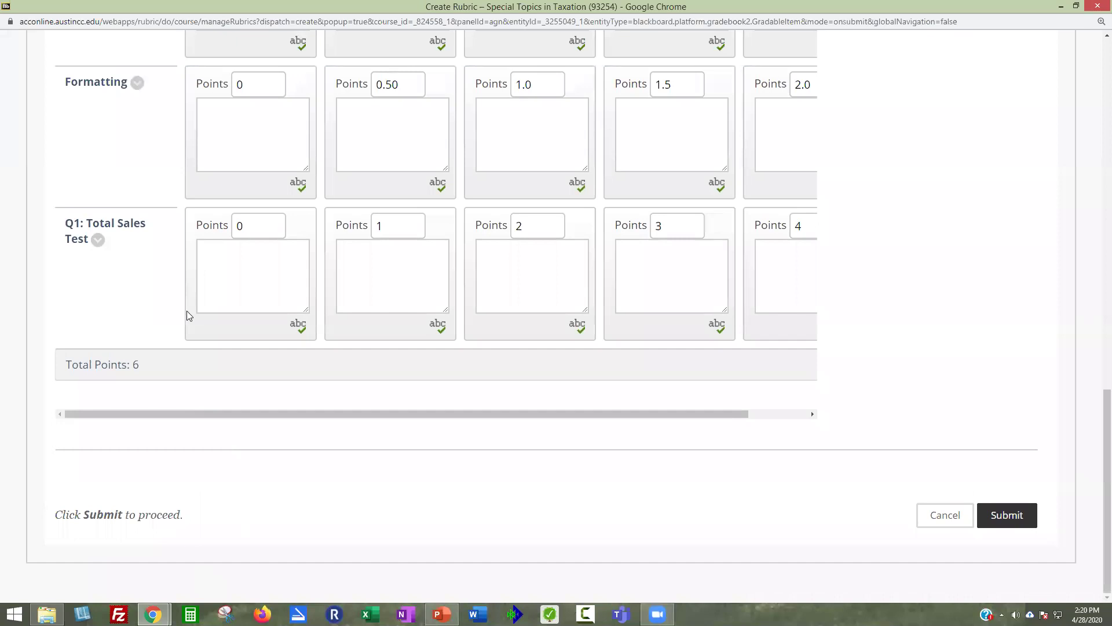
Review the criteria order in the rubric grid and view the reordering options for the levels of achievement without changing them.
scroll(174, 330, up, 1)
scroll(168, 336, up, 5)
scroll(109, 472, down, 2)
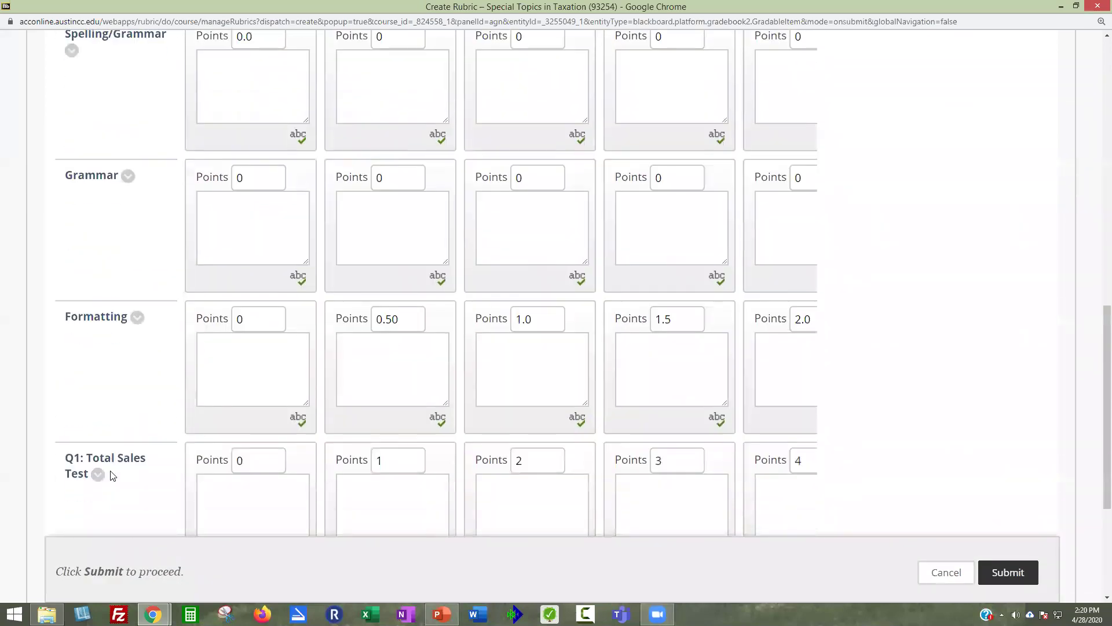
scroll(217, 191, up, 3)
click(294, 123)
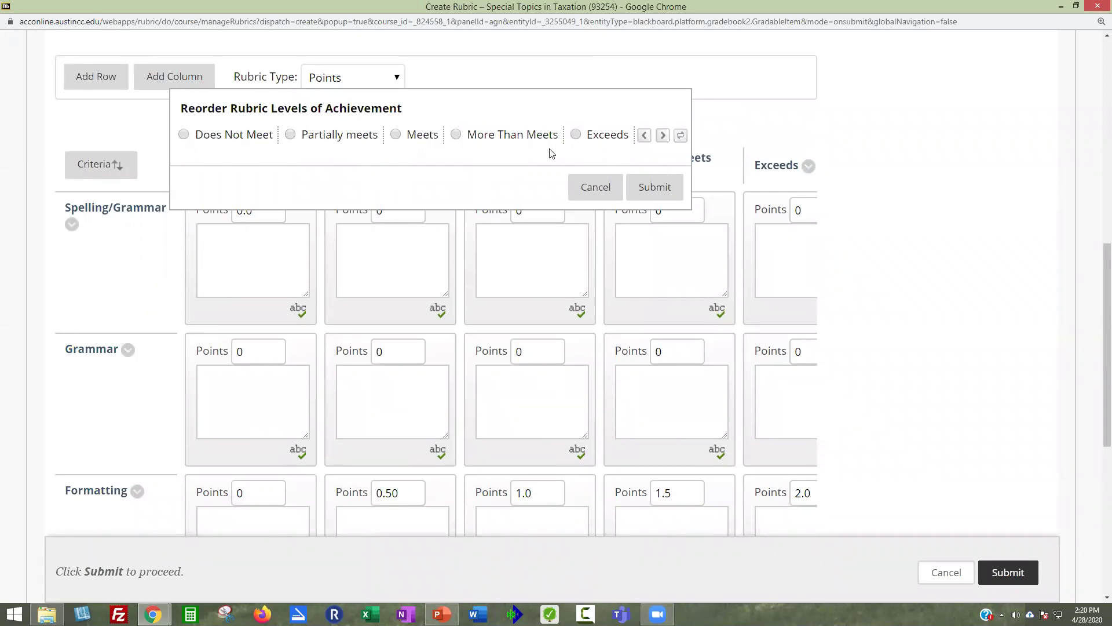
click(576, 197)
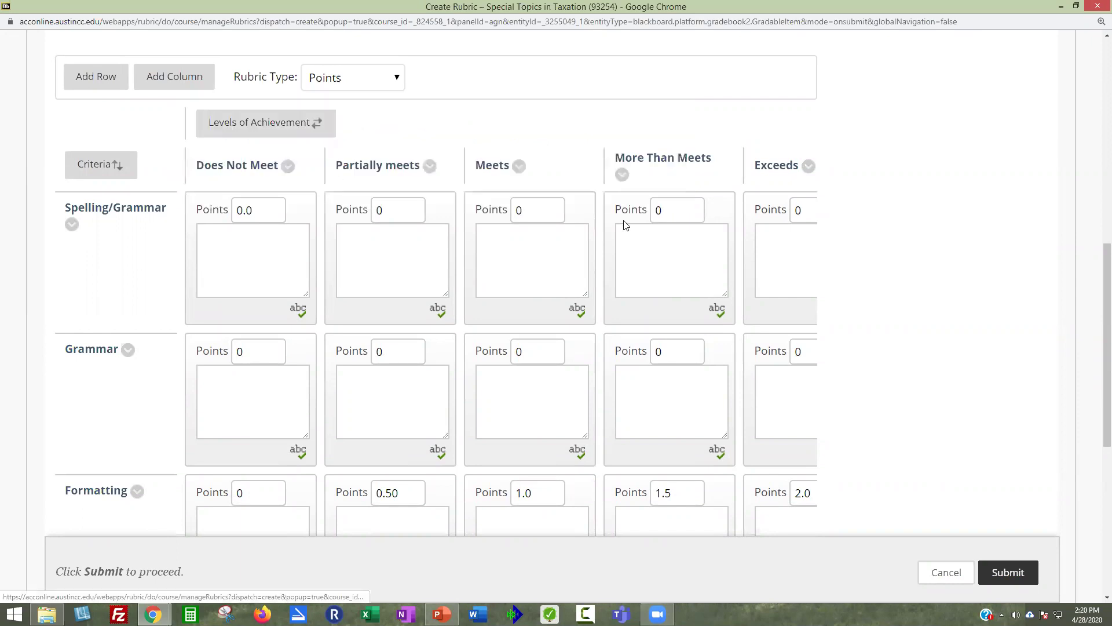
Switch to PowerPoint to examine the "Develop descriptions" example for Q4 on the "Developing a Rubric" slide, and return to the Blackboard rubric grid.
scroll(989, 445, up, 4)
scroll(978, 412, down, 5)
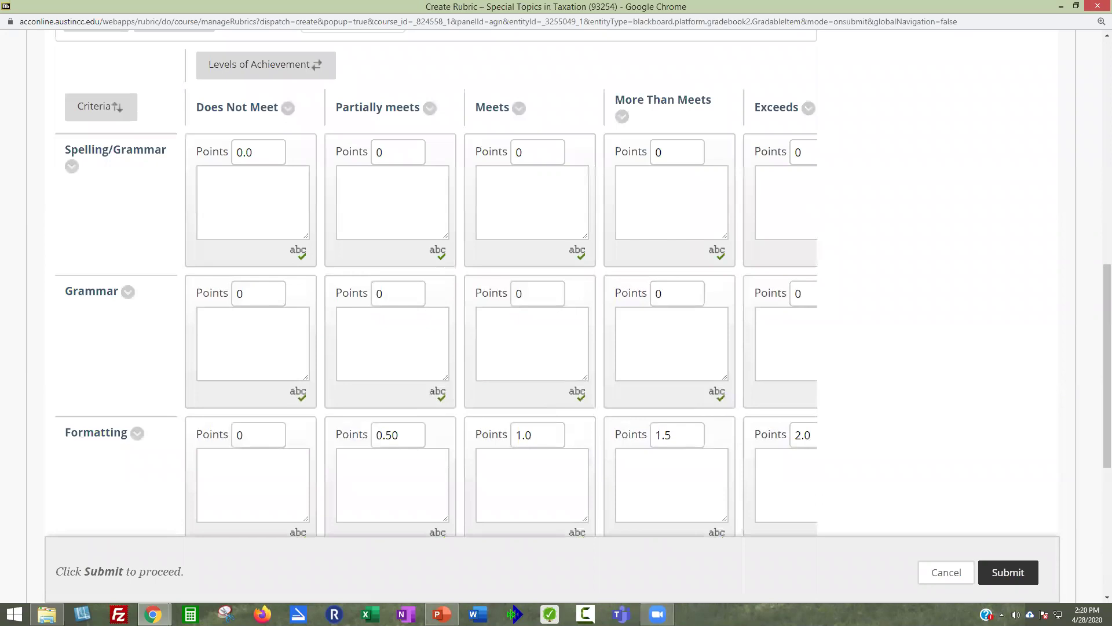
click(441, 614)
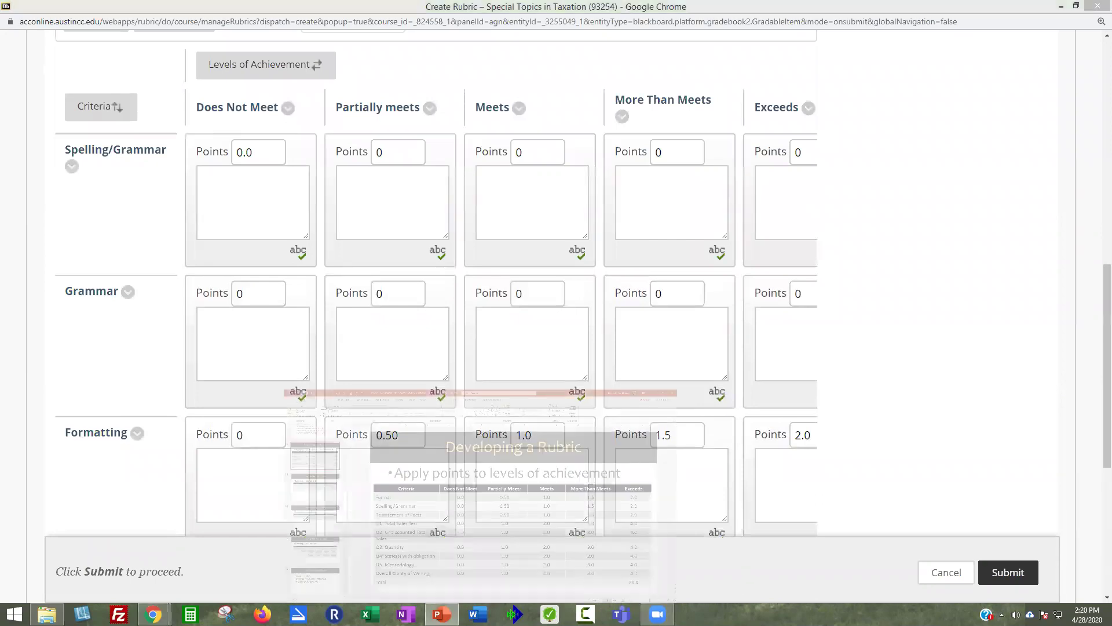
click(101, 480)
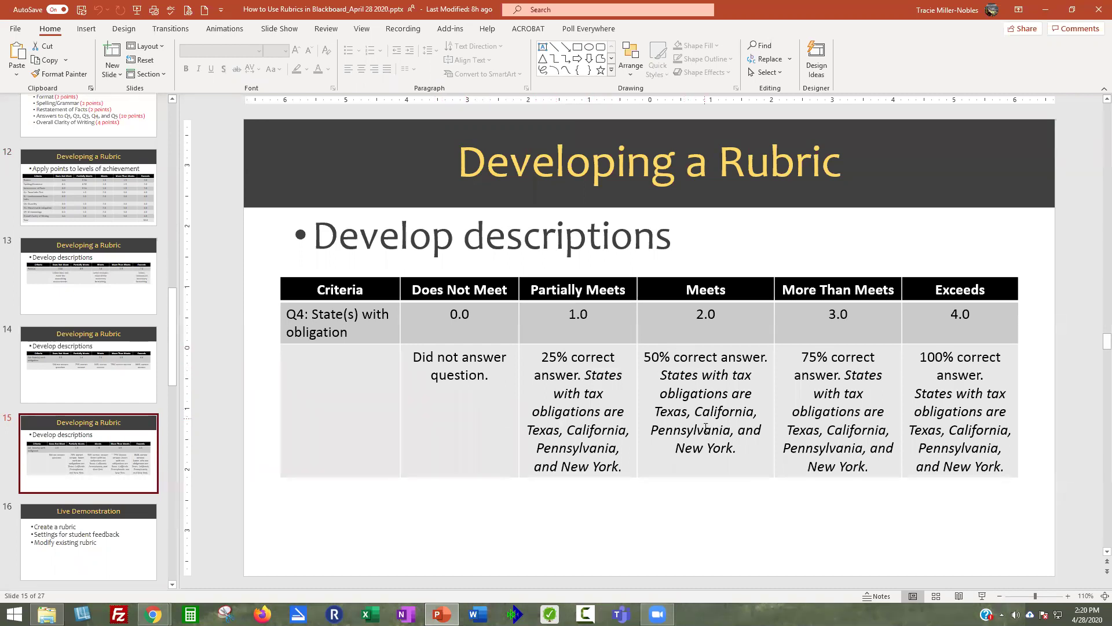
click(1046, 10)
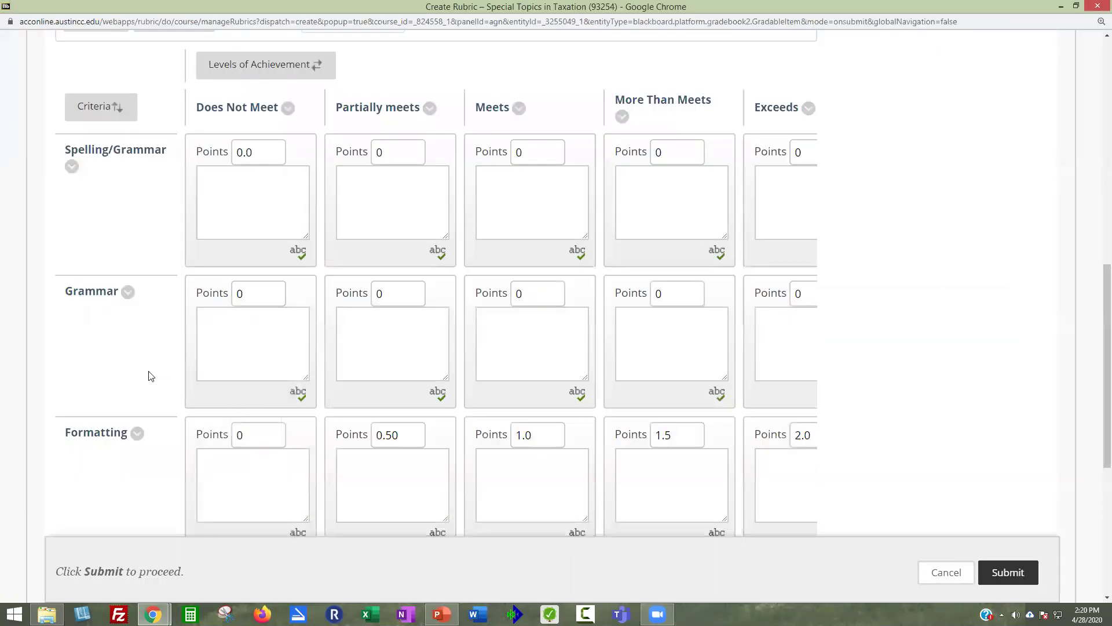
Describe Q1: Total Sales Test as "Did not answer." for Does Not Meet and "25% correct. Answer is XXXXX." for Partially meets.
scroll(149, 372, down, 6)
click(236, 255)
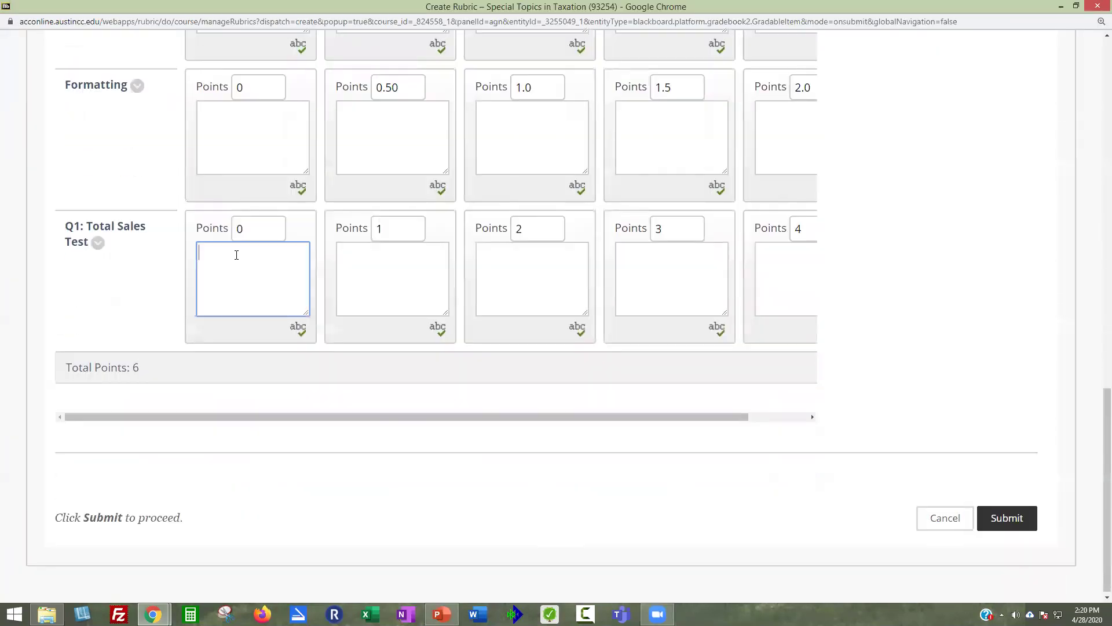
text(Did not answer.)
click(383, 264)
text(2)
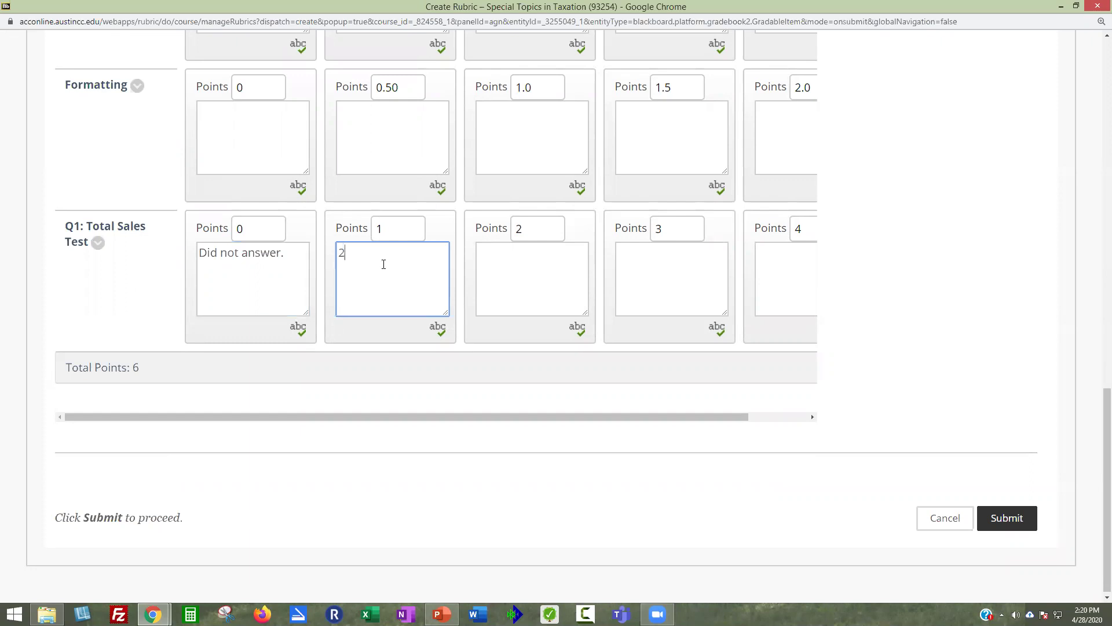
text(5% correct. Answer is XXXXX.)
Submit the rubric and accept assigning its maximum points as the assignment's Points Possible.
drag(650, 418, 807, 411)
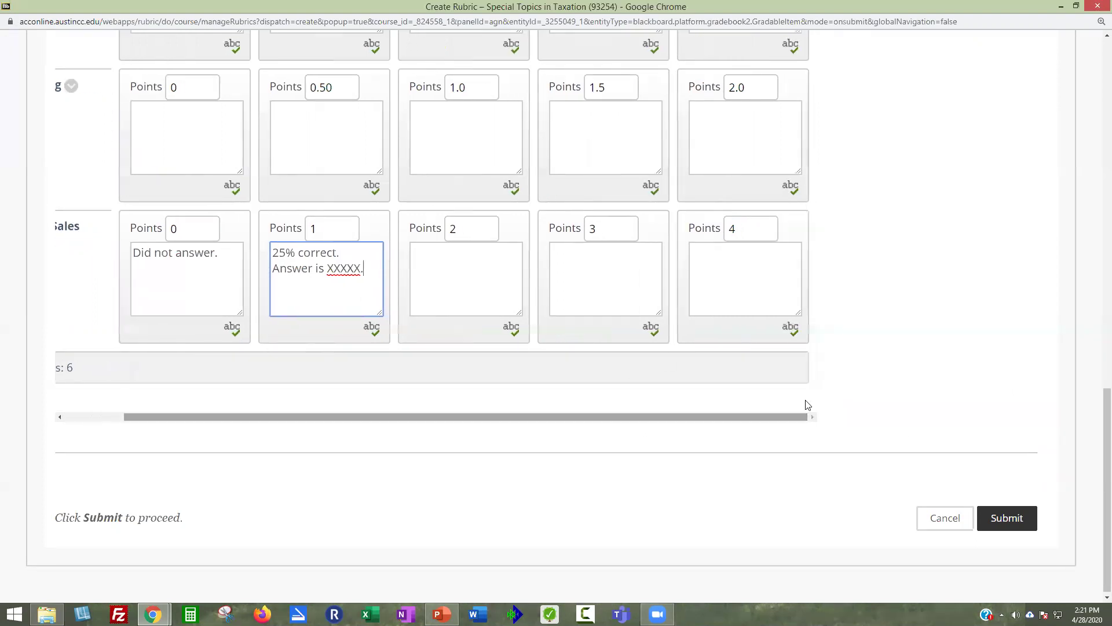
click(1007, 520)
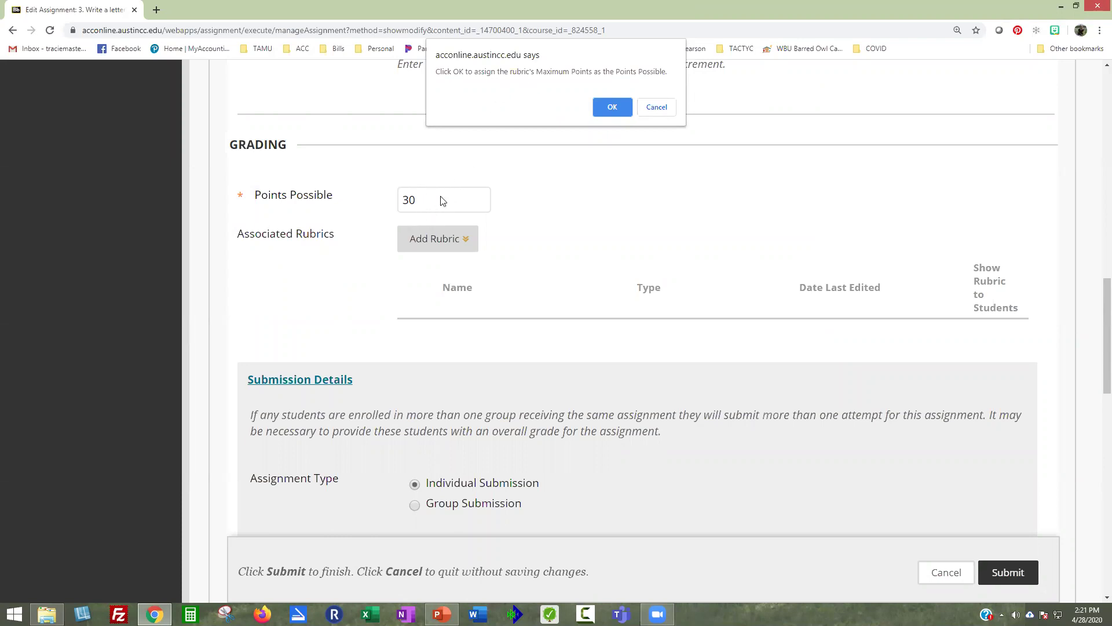
click(613, 109)
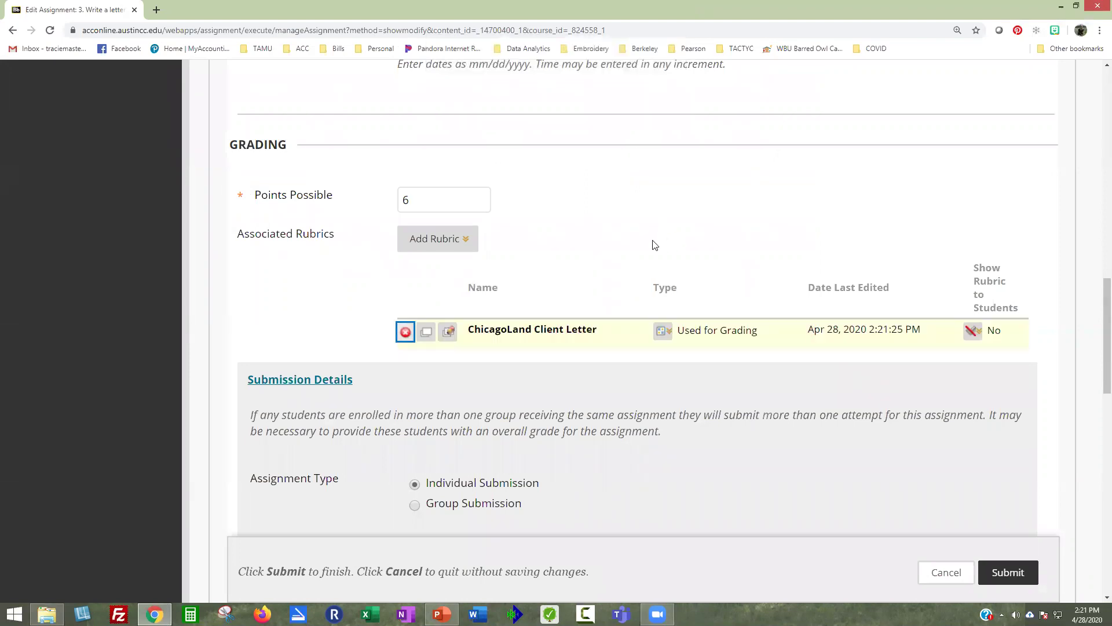
View the associated ChicagoLand Client Letter rubric in an enlarged window, check its grid, and close it.
scroll(650, 247, down, 1)
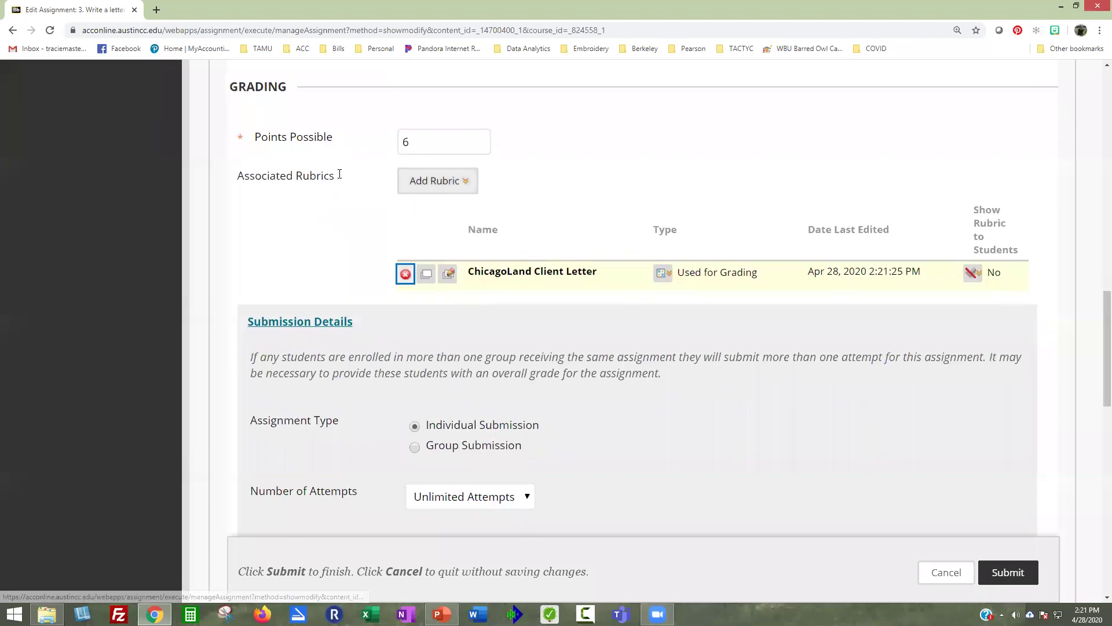
click(406, 275)
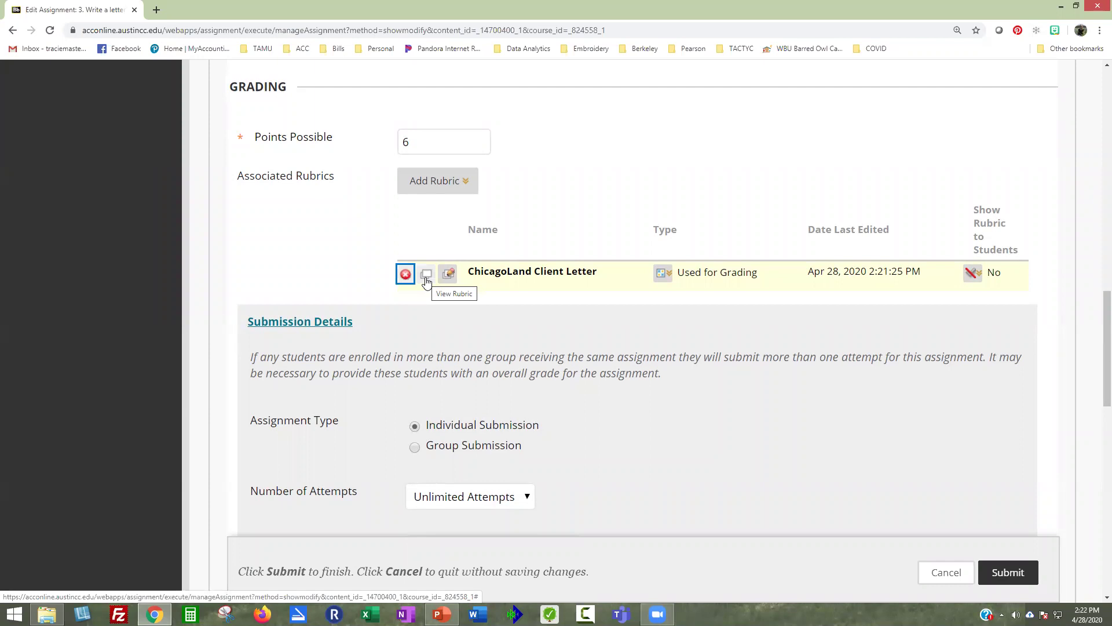
click(426, 280)
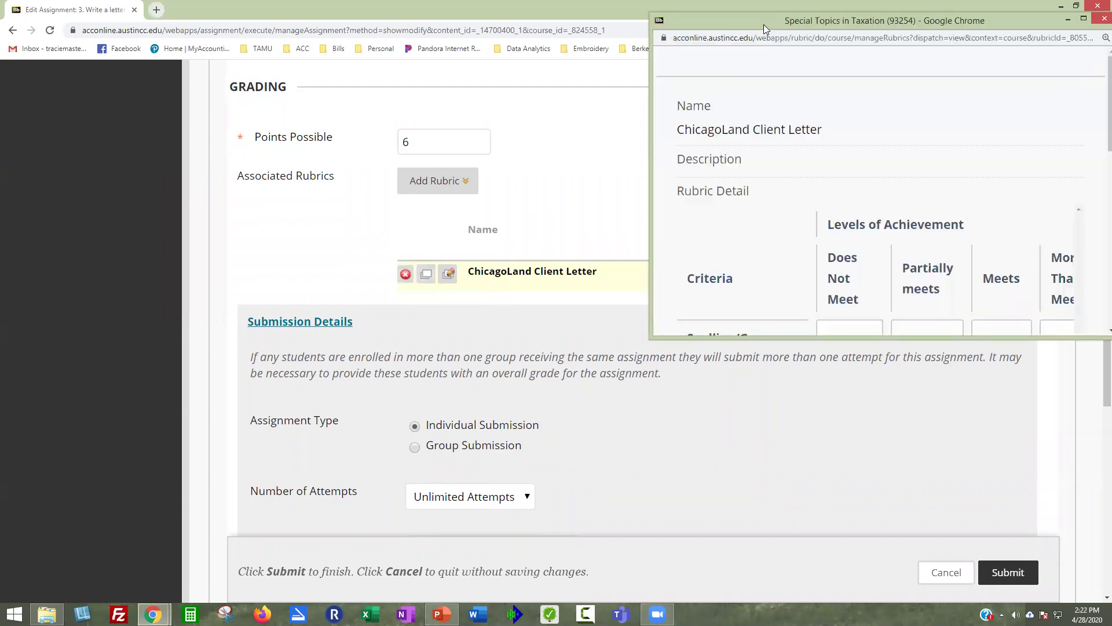
drag(764, 24, 428, 32)
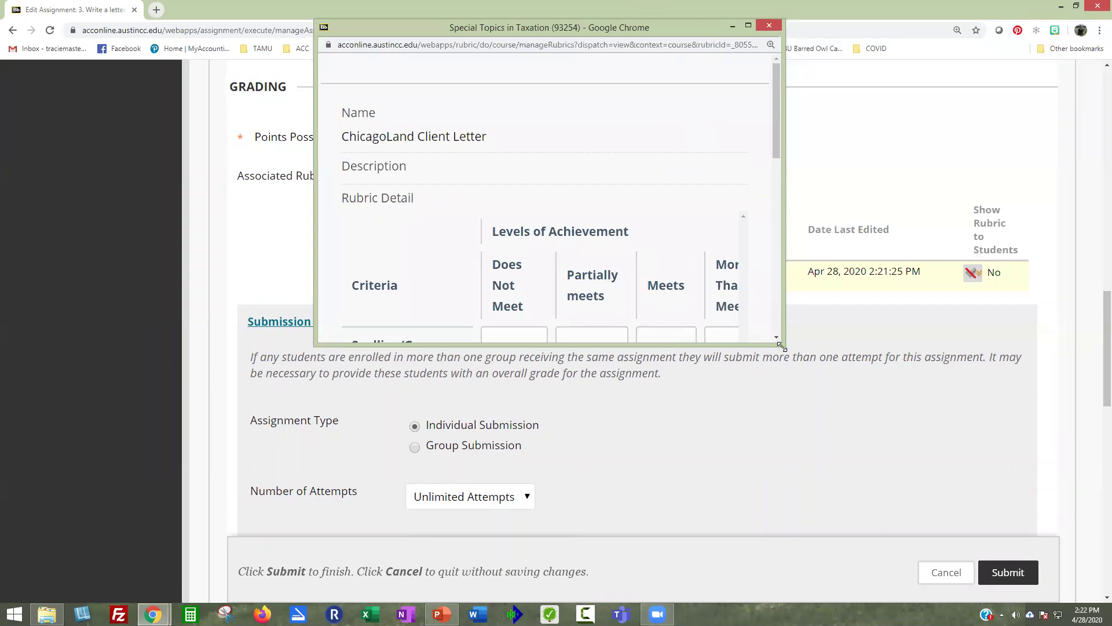
drag(781, 346, 1070, 589)
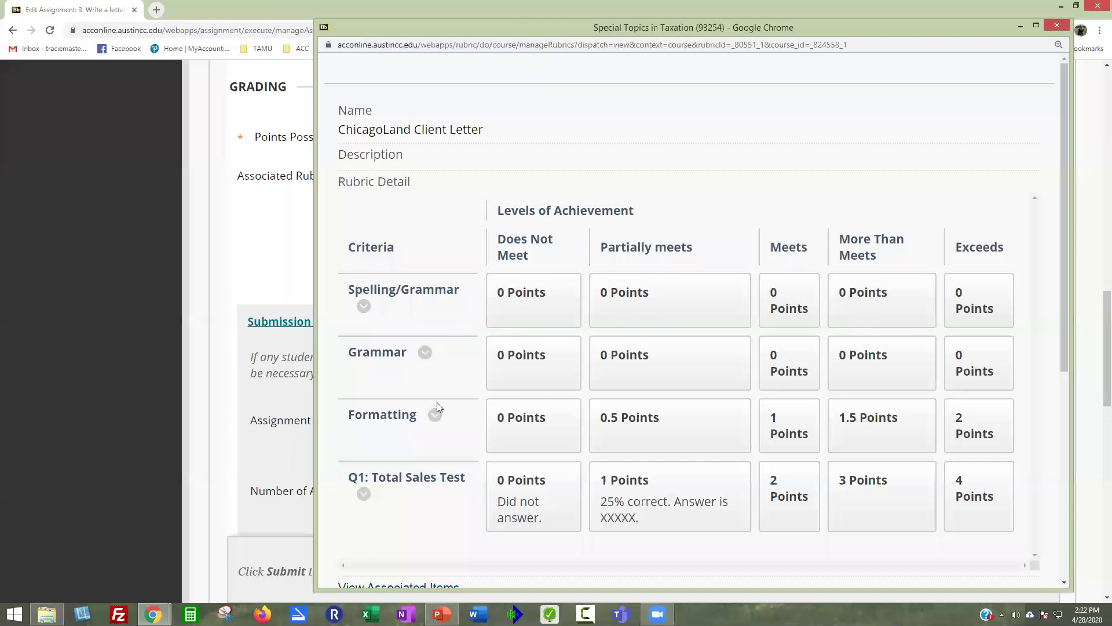
click(1053, 35)
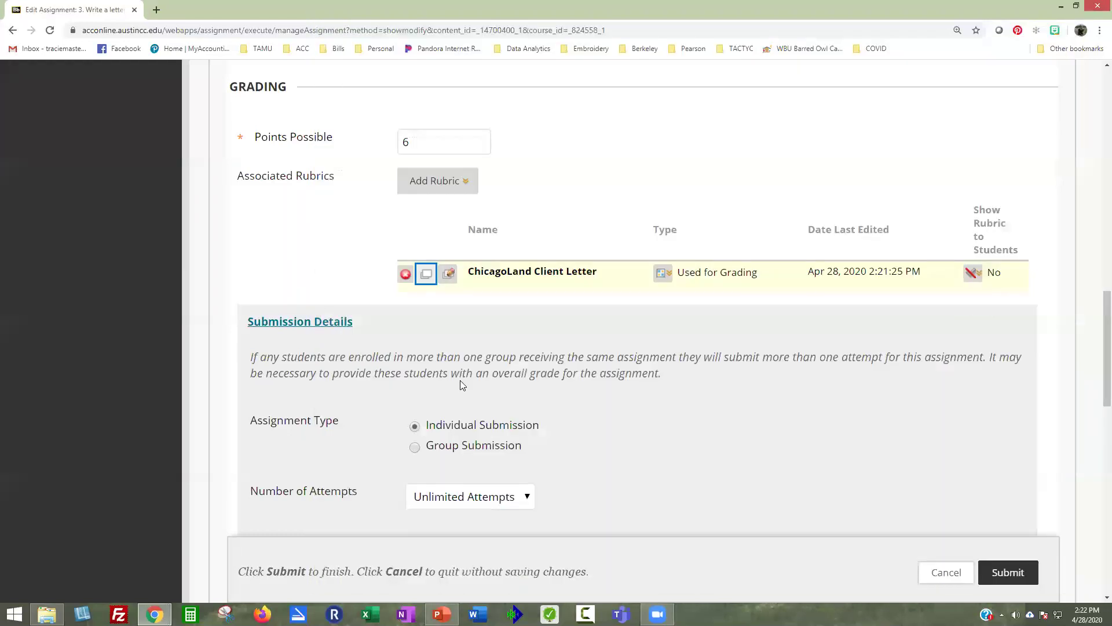
Open the ChicagoLand Client Letter rubric for editing, look over its grid in an enlarged window, and cancel without saving.
click(452, 282)
scroll(362, 292, down, 5)
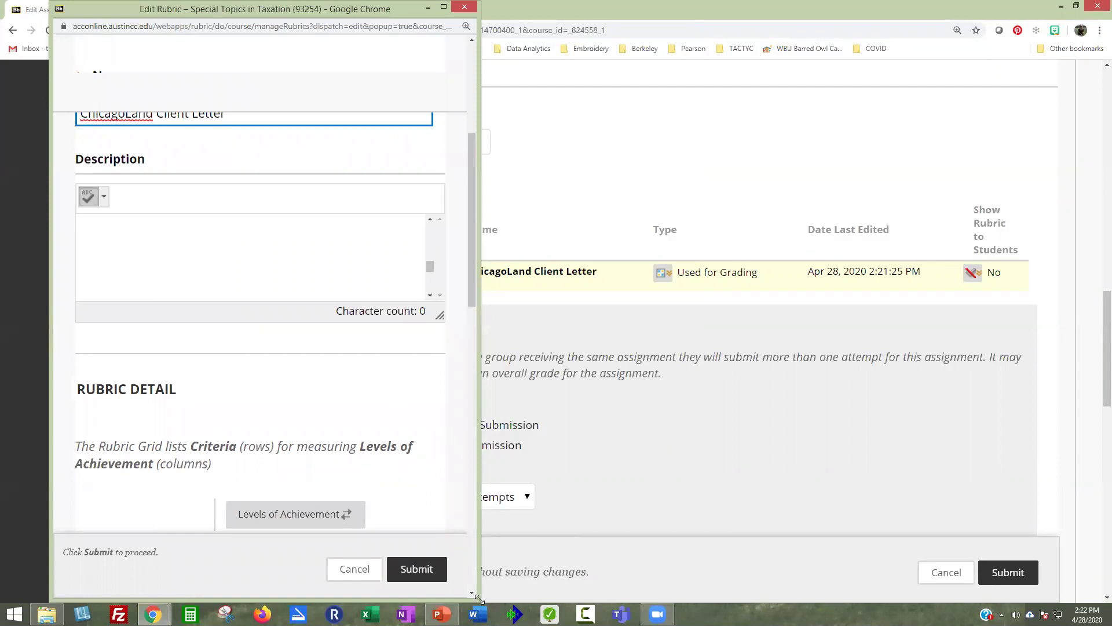
drag(478, 597, 907, 529)
scroll(530, 365, down, 5)
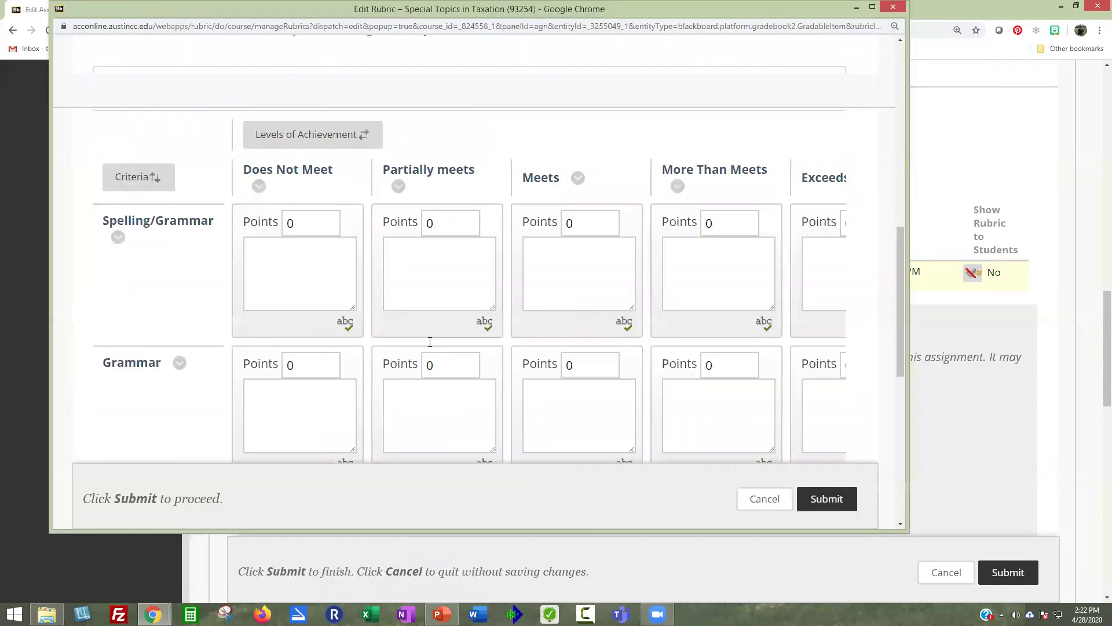
click(763, 499)
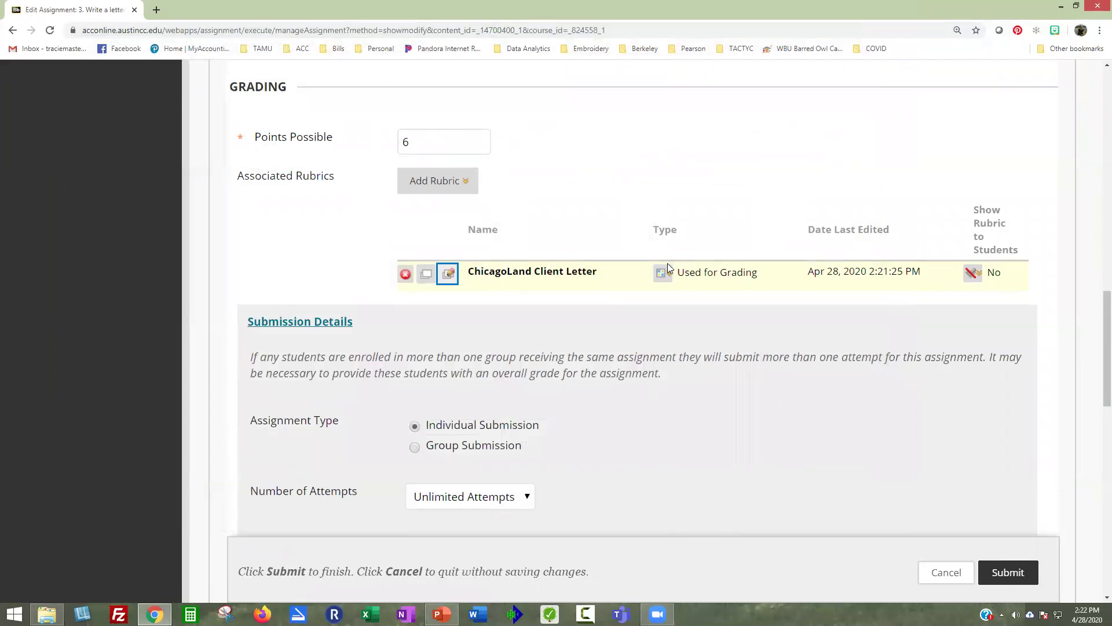
View the type options for the associated rubric, leaving it as Used for Grading.
click(670, 272)
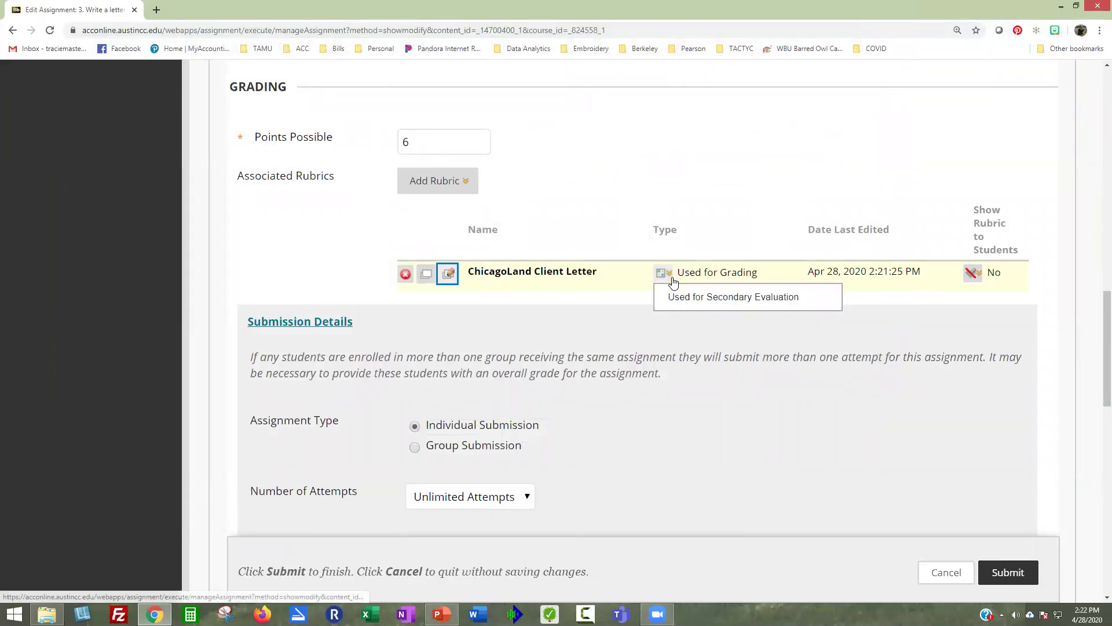
click(670, 273)
click(671, 273)
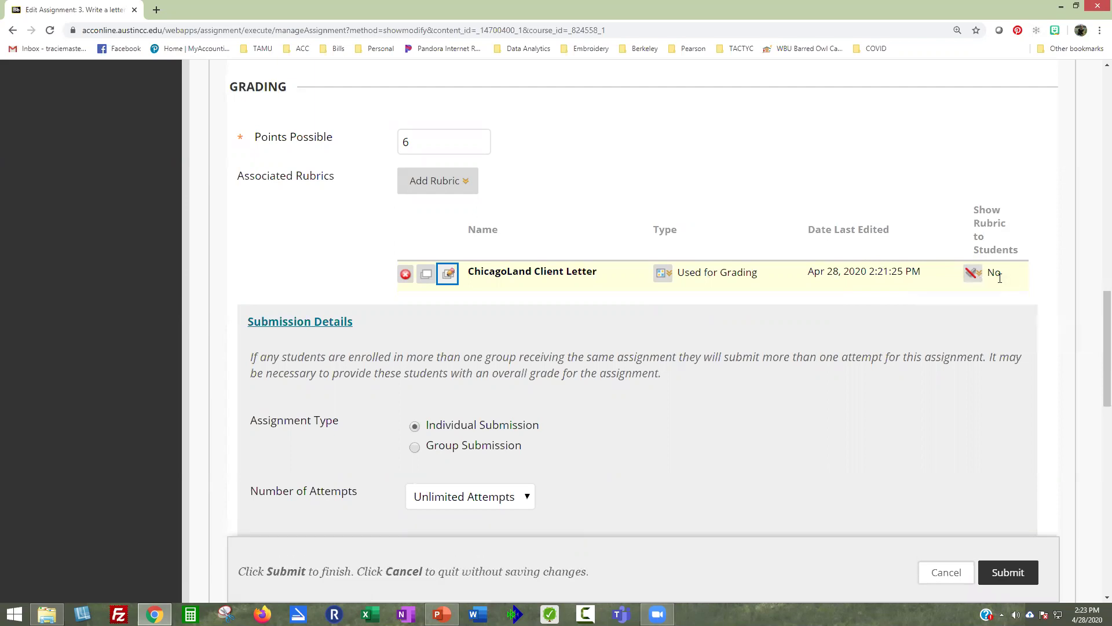
Set the ChicagoLand Client Letter rubric to be shown to students After Grading.
click(975, 279)
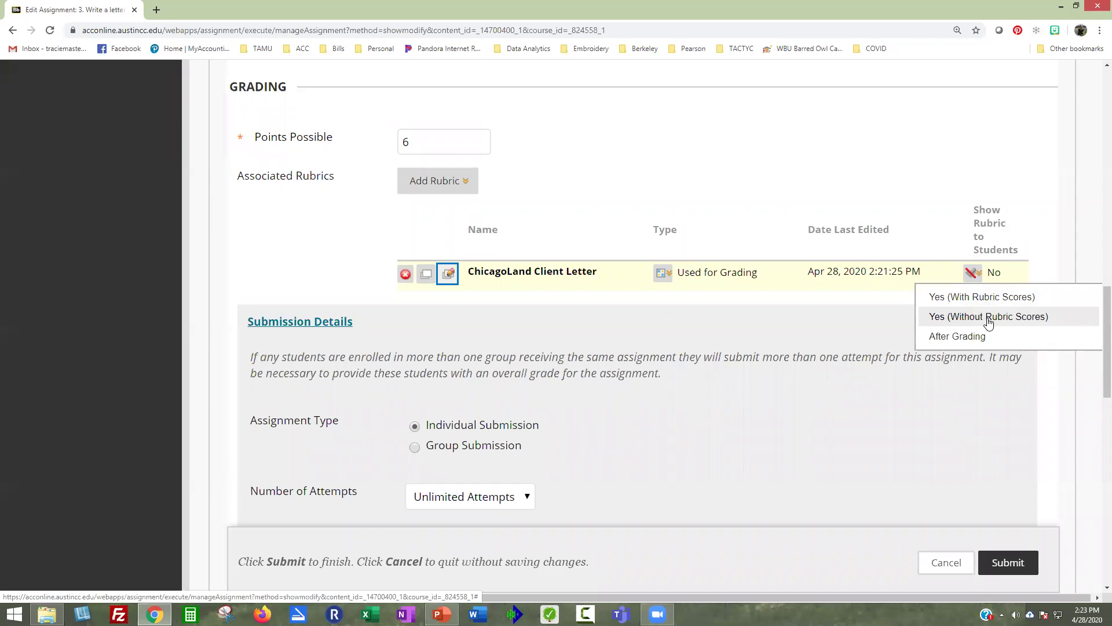
click(956, 337)
click(953, 249)
click(966, 402)
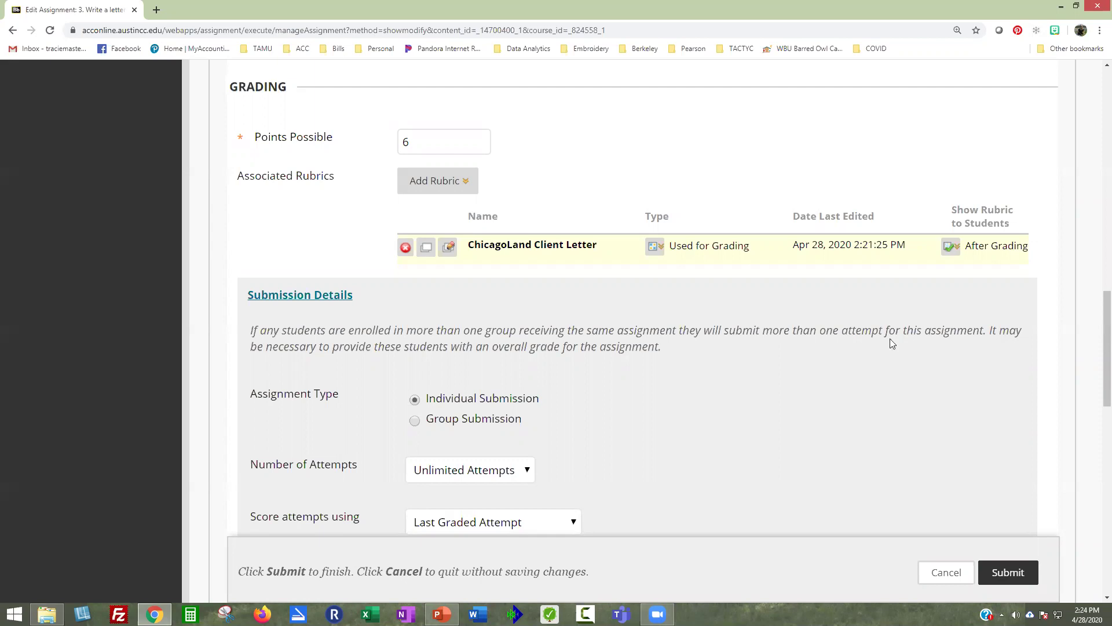
Enlarge the assignment's instructions box to read the letter questions, and examine the grading and submission details.
scroll(729, 492, up, 10)
scroll(729, 495, up, 2)
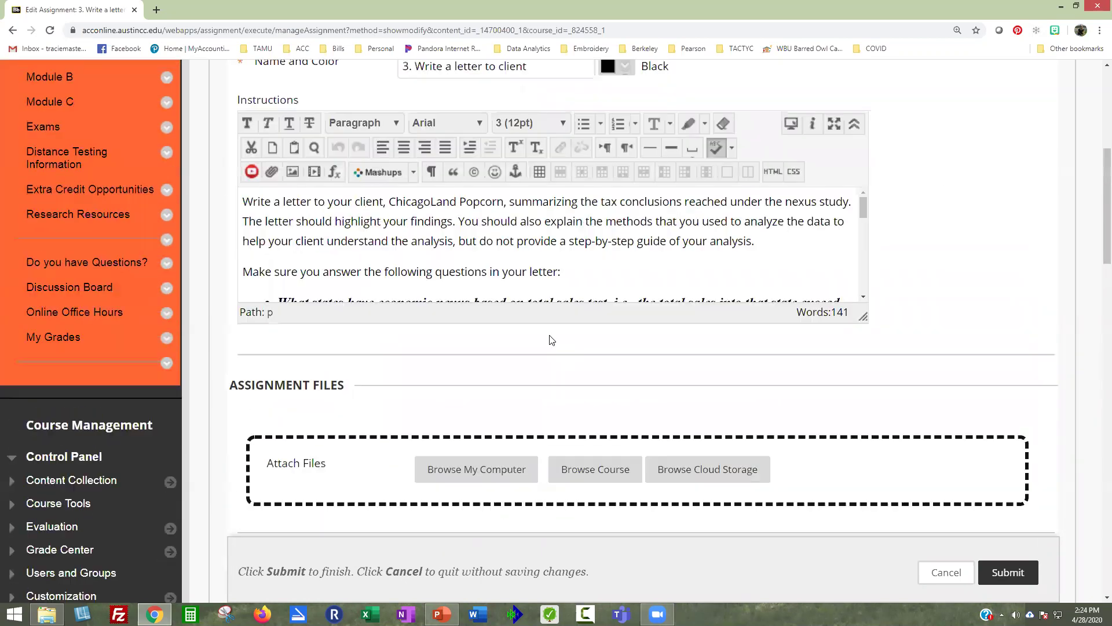
drag(864, 341, 927, 514)
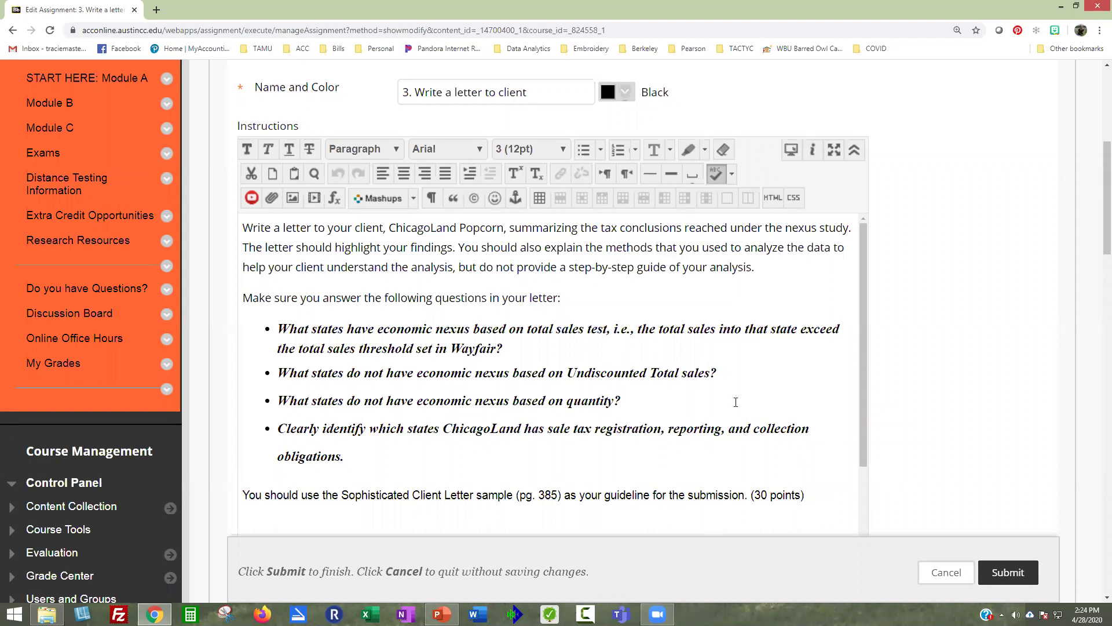
scroll(895, 285, down, 10)
scroll(526, 390, down, 5)
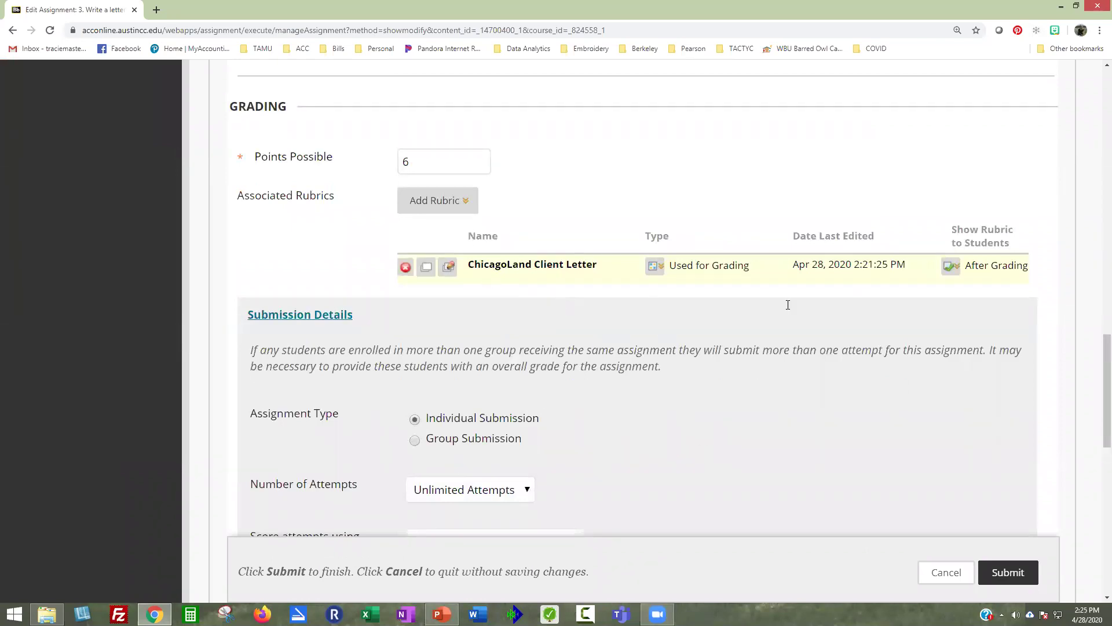
scroll(796, 370, down, 4)
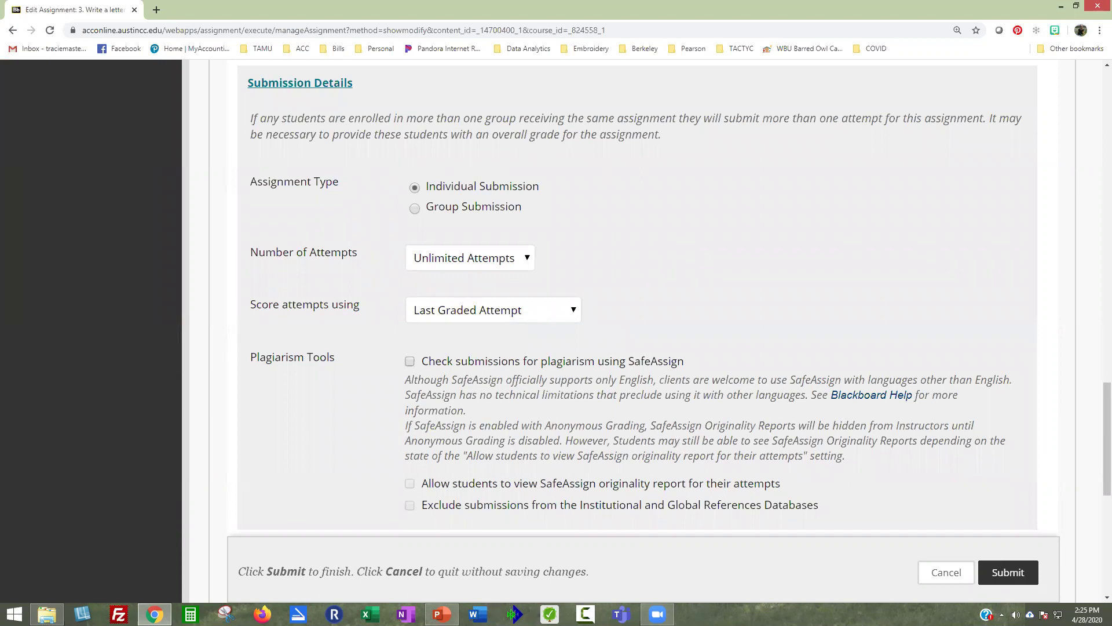
scroll(672, 336, up, 5)
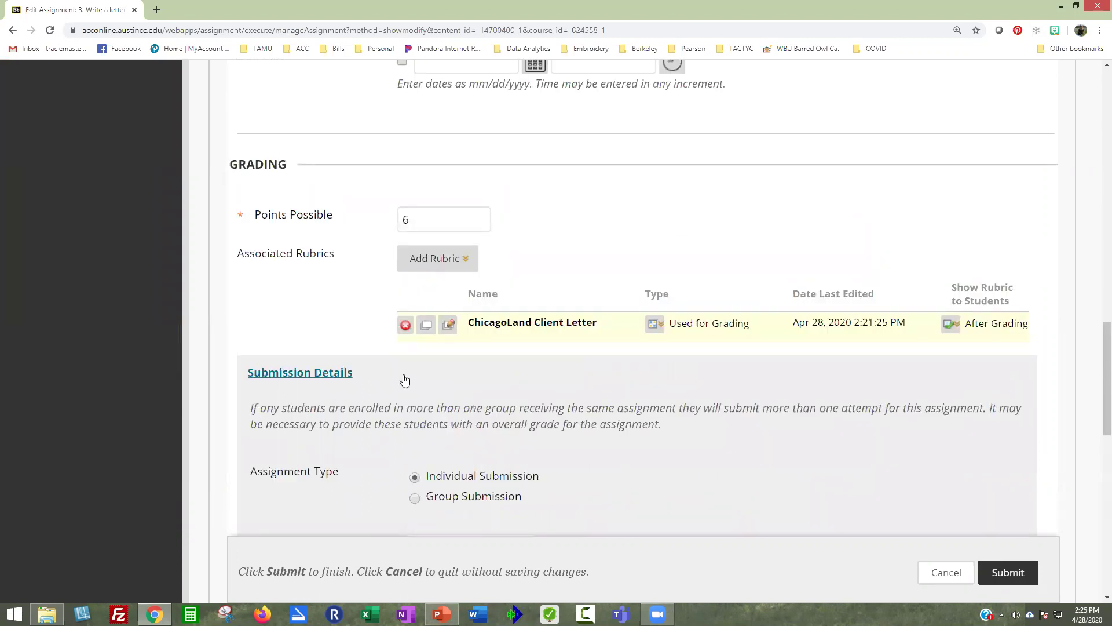
Remove the ChicagoLand Client Letter rubric from the assignment and start creating a rubric from an existing one.
click(405, 325)
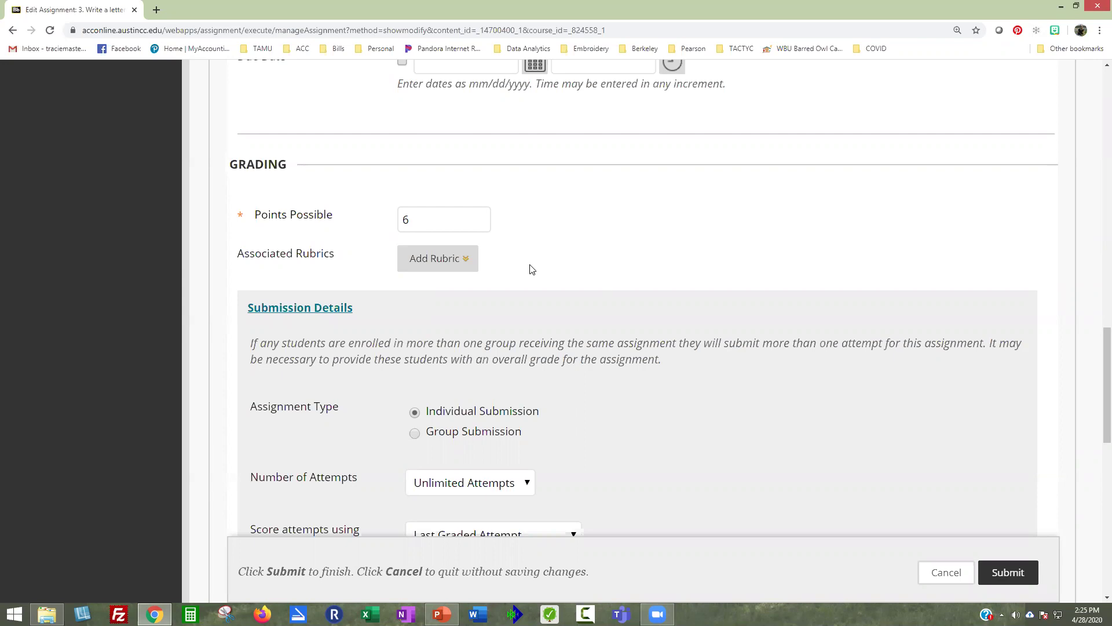
click(460, 263)
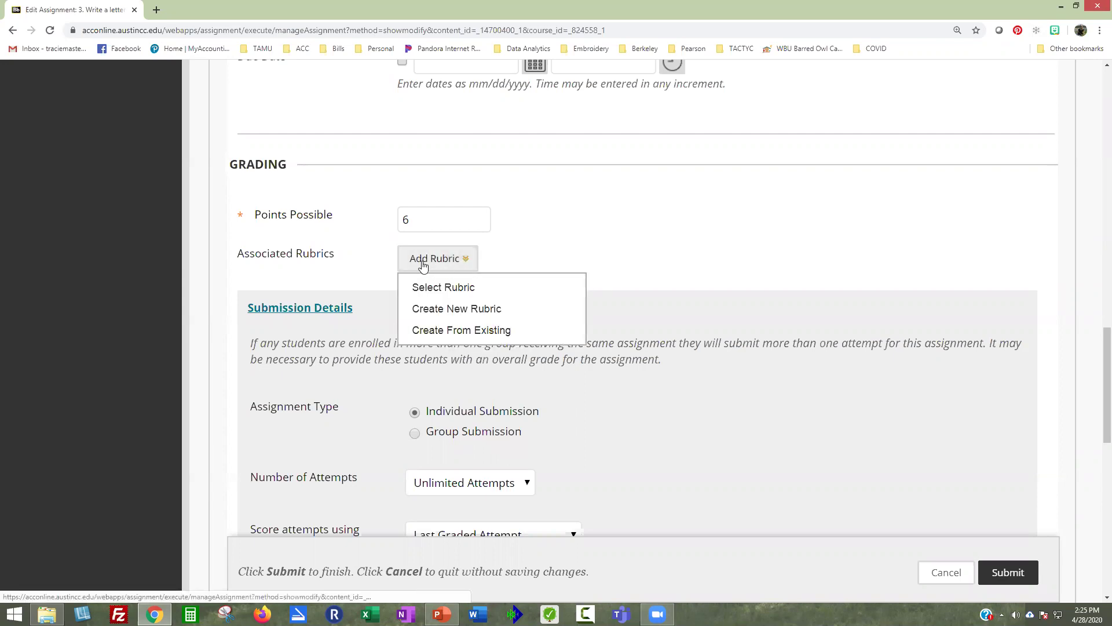
click(468, 331)
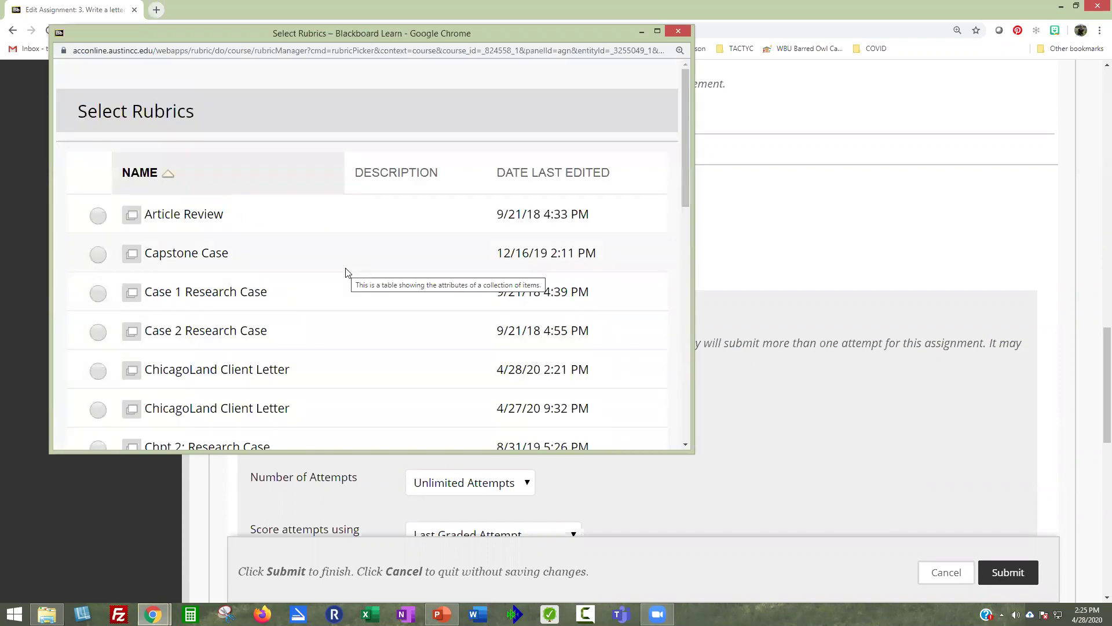
Look through the existing rubrics, preview the Chpt 3: Client Letter rubric's criteria and points, and close the preview.
scroll(348, 273, down, 5)
scroll(348, 273, down, 2)
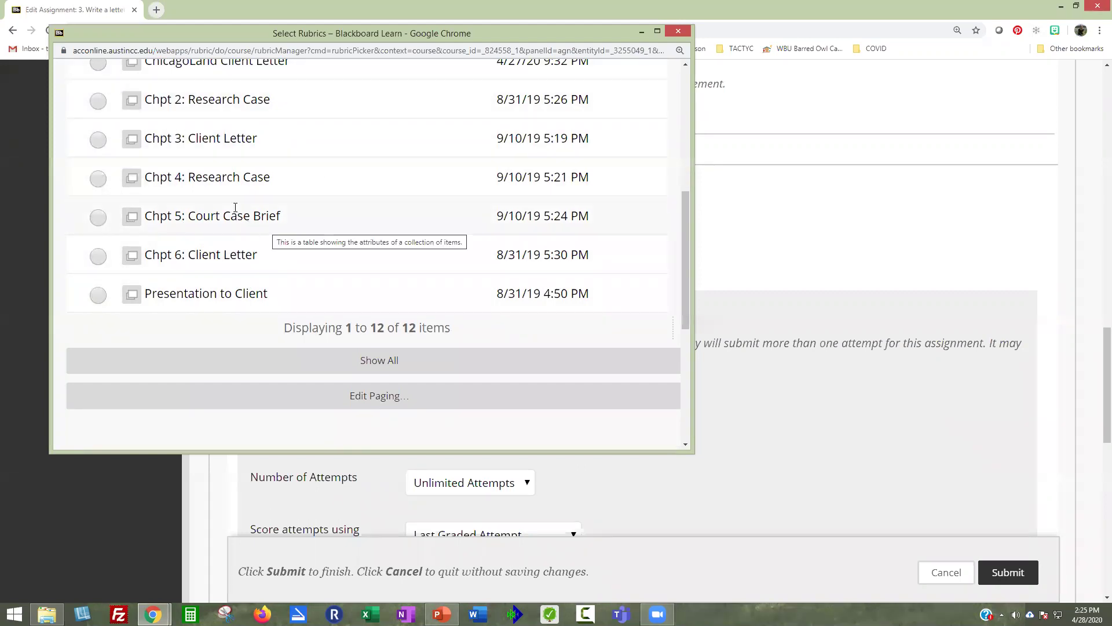
click(133, 142)
scroll(324, 278, down, 5)
scroll(278, 282, down, 10)
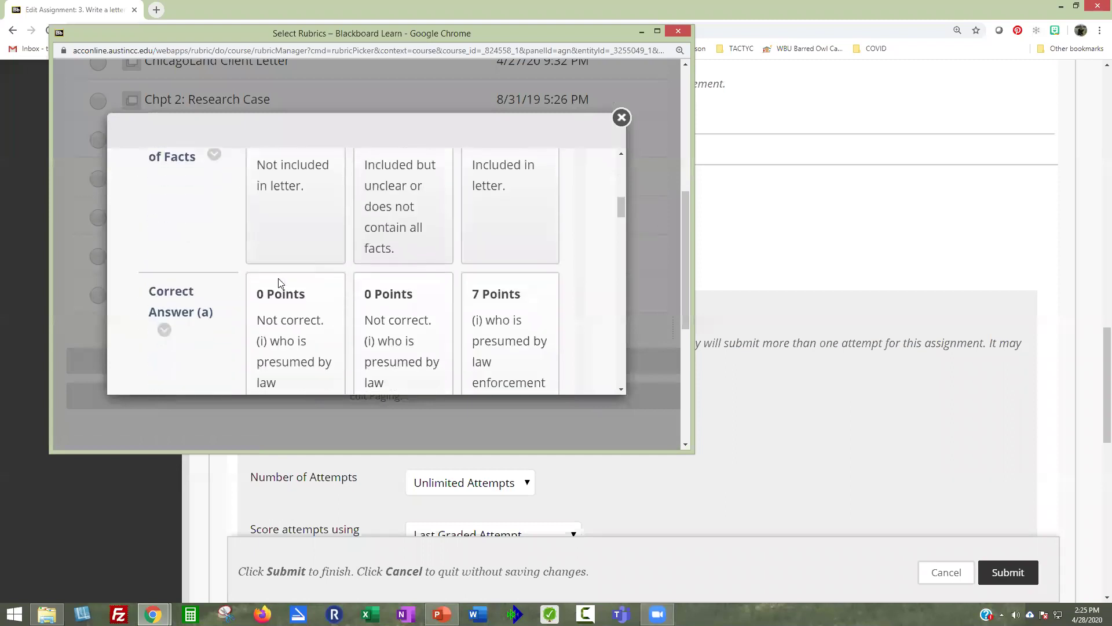
click(621, 117)
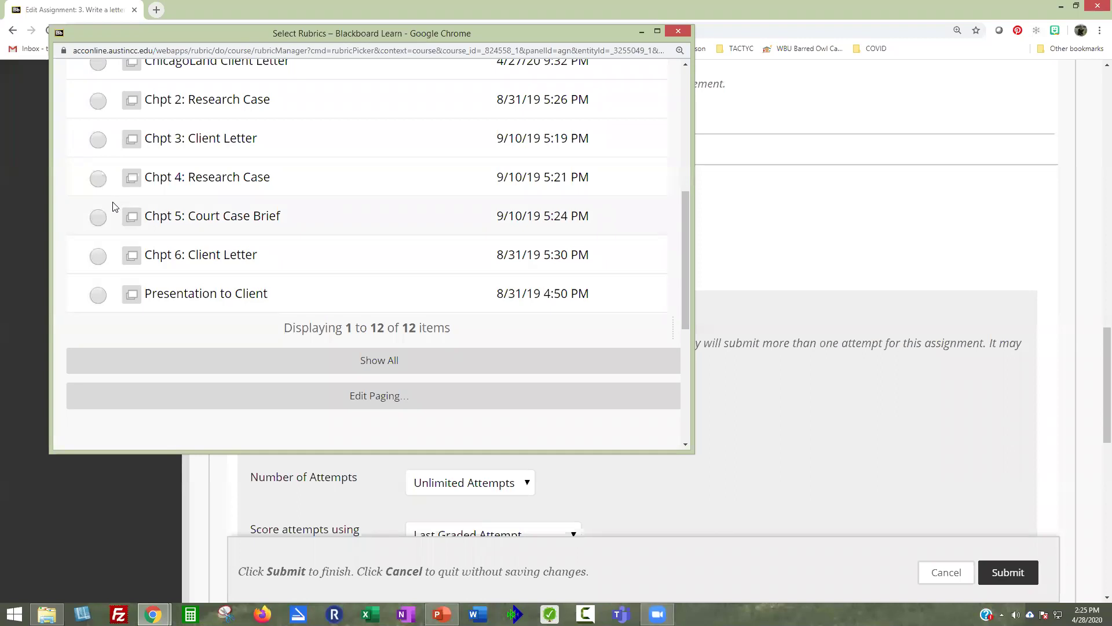
Choose the Chpt 3: Client Letter rubric as the basis for the new rubric and submit the selection.
click(97, 140)
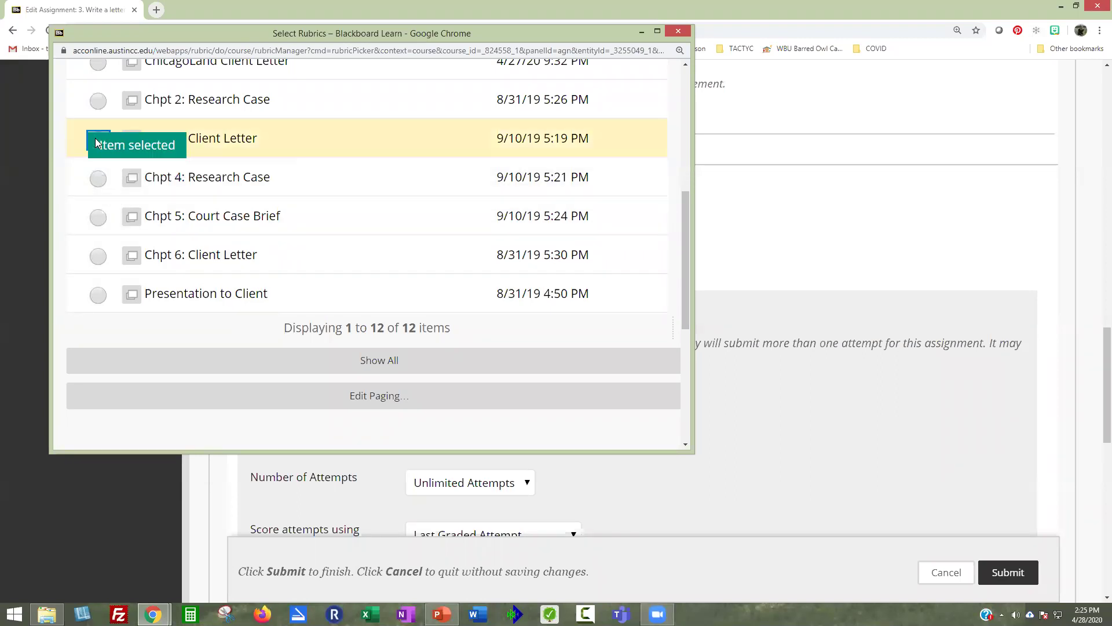
scroll(602, 370, down, 5)
scroll(603, 371, down, 1)
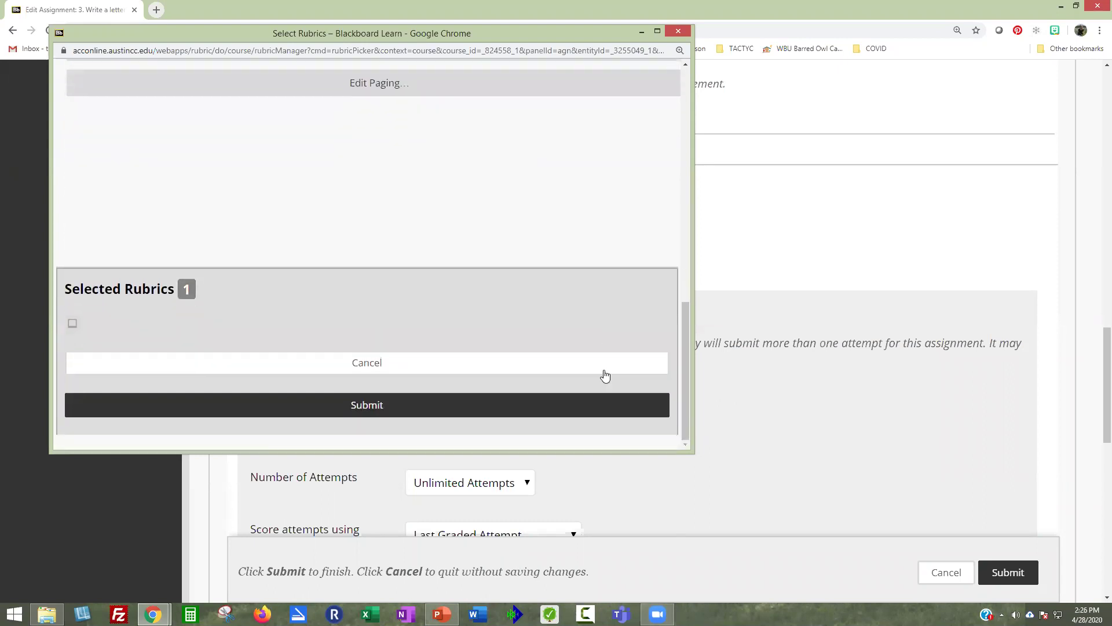
click(394, 406)
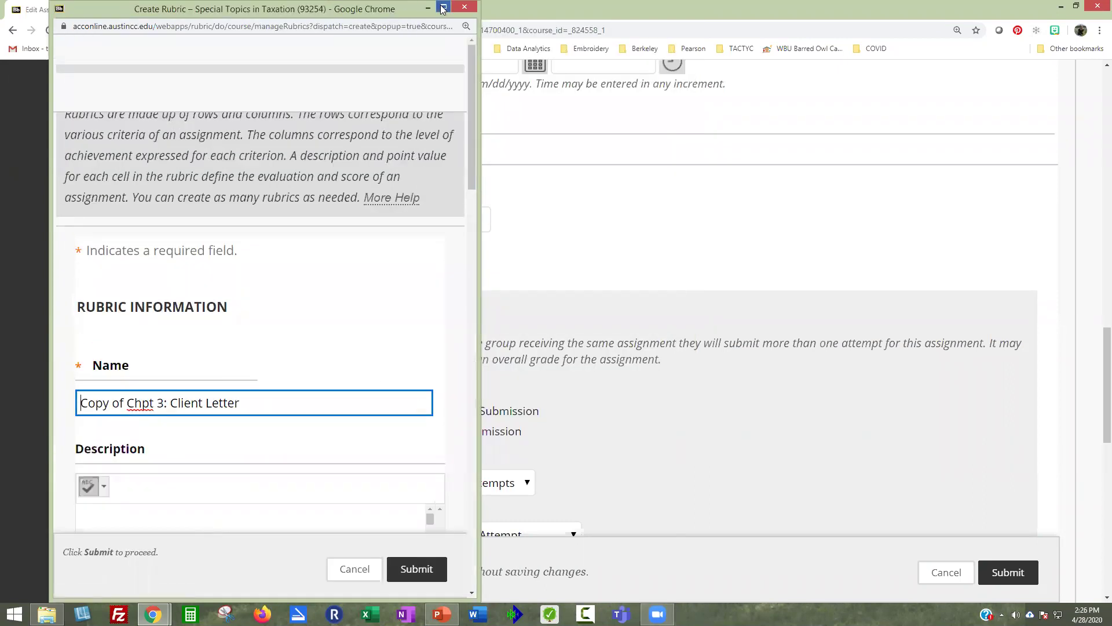
Enlarge the copied rubric's window, review its name, criteria, points and descriptions, and cancel without saving.
click(443, 7)
click(227, 298)
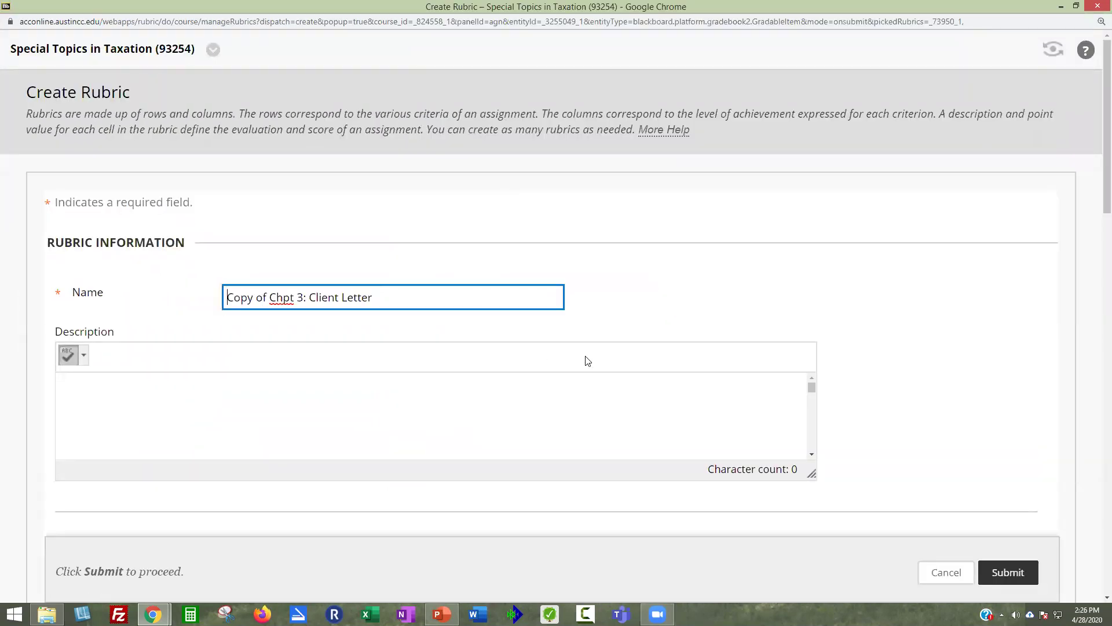
scroll(616, 301, down, 5)
scroll(615, 298, down, 3)
scroll(598, 293, up, 8)
scroll(927, 325, down, 7)
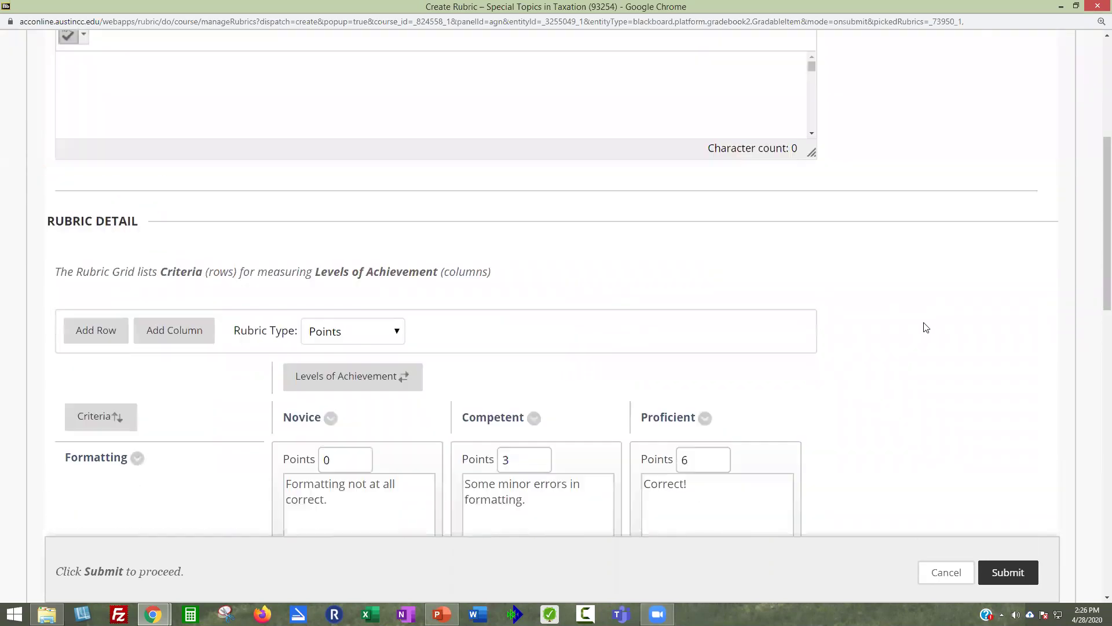
scroll(261, 437, down, 6)
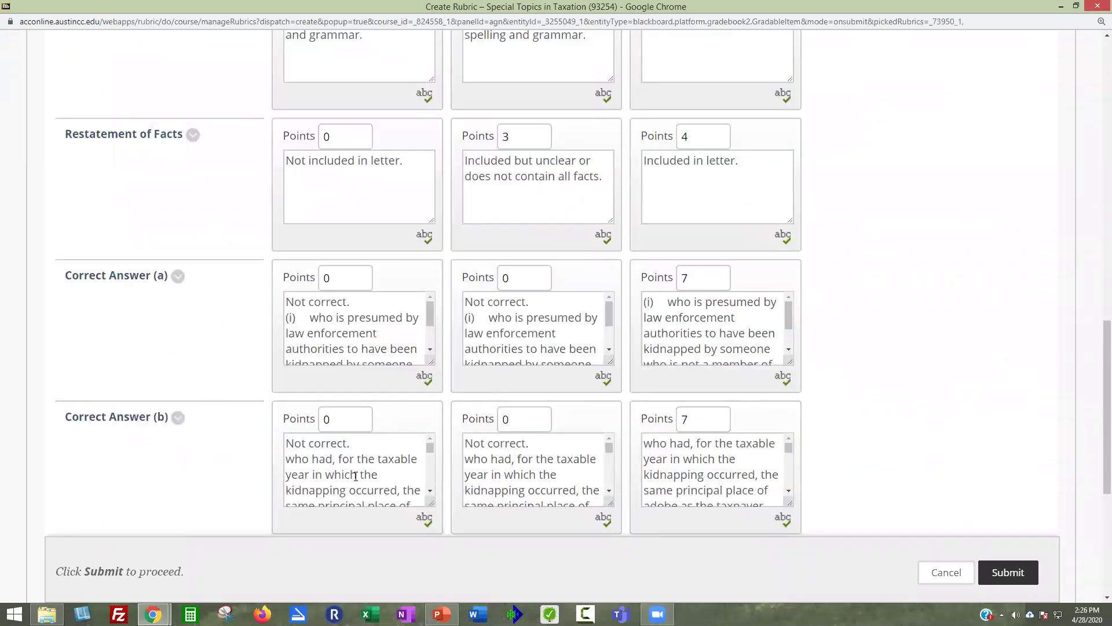
scroll(292, 441, down, 3)
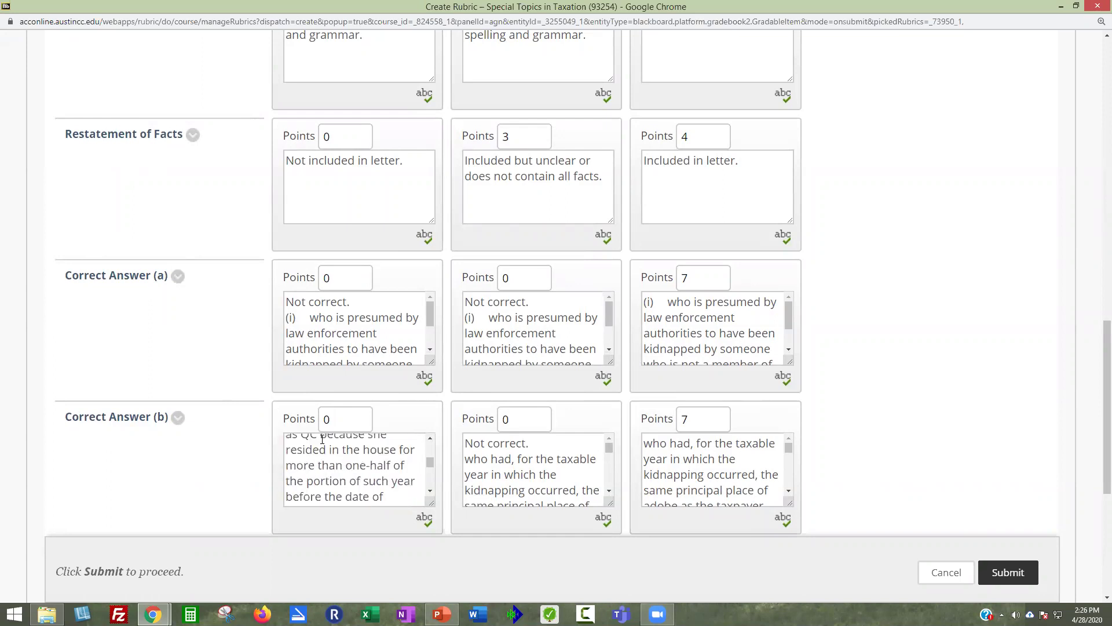
scroll(846, 350, down, 5)
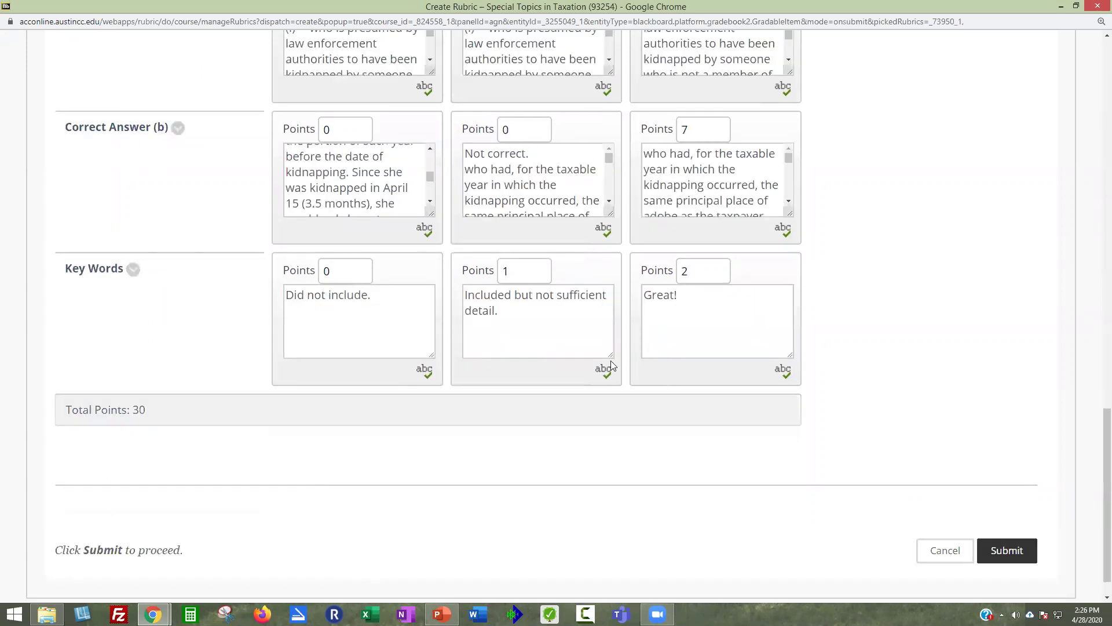
click(952, 553)
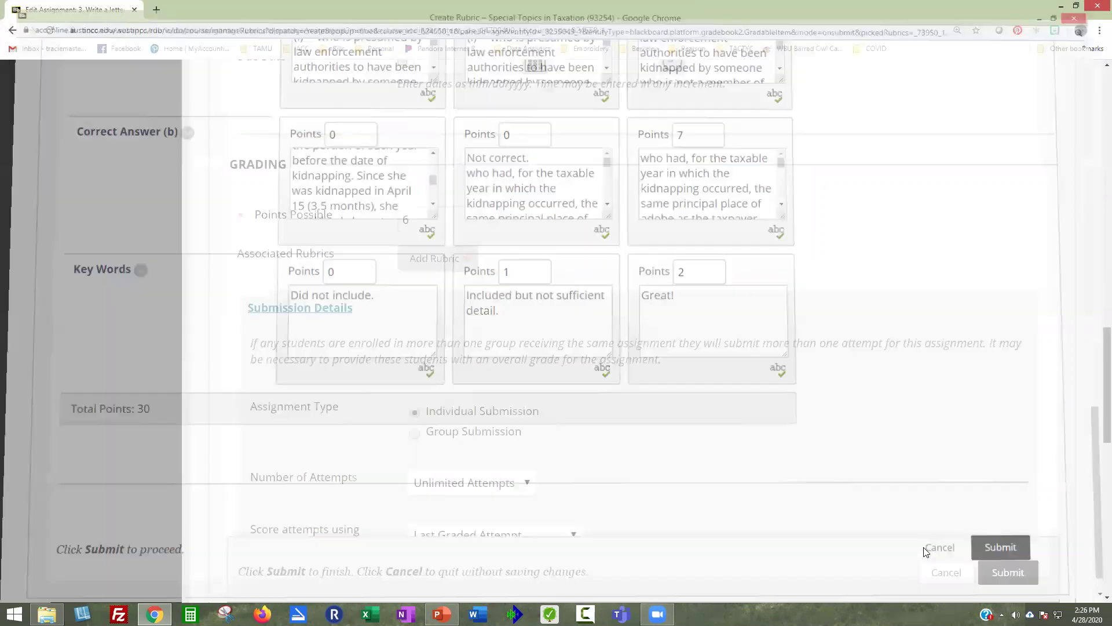
Switch to the PowerPoint presentation and start the slide show from the Live Demonstration slide.
click(442, 614)
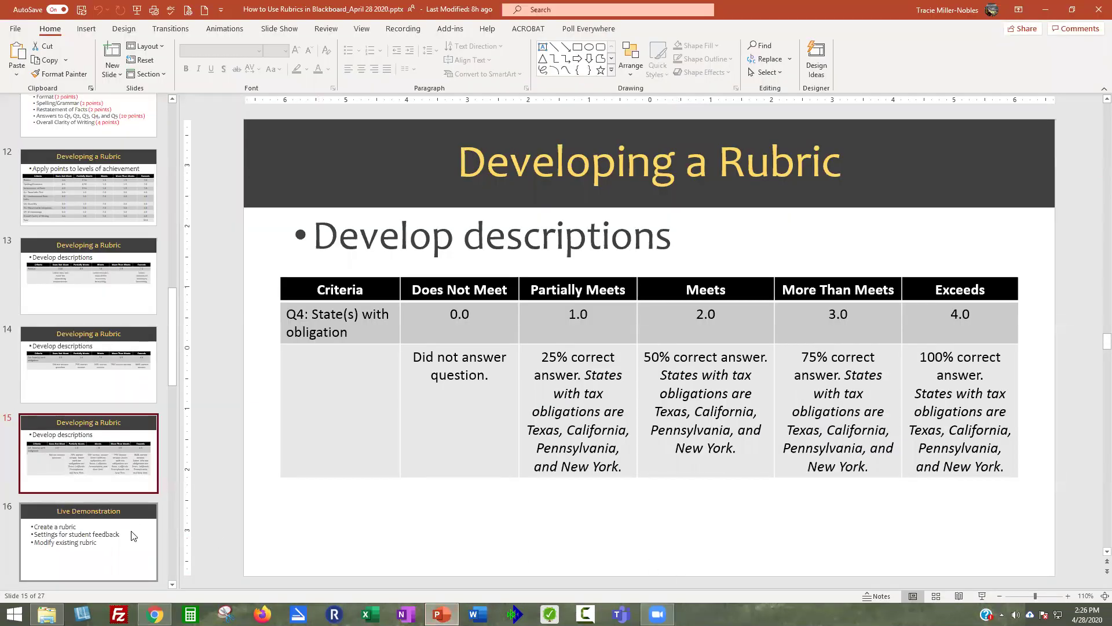
click(138, 544)
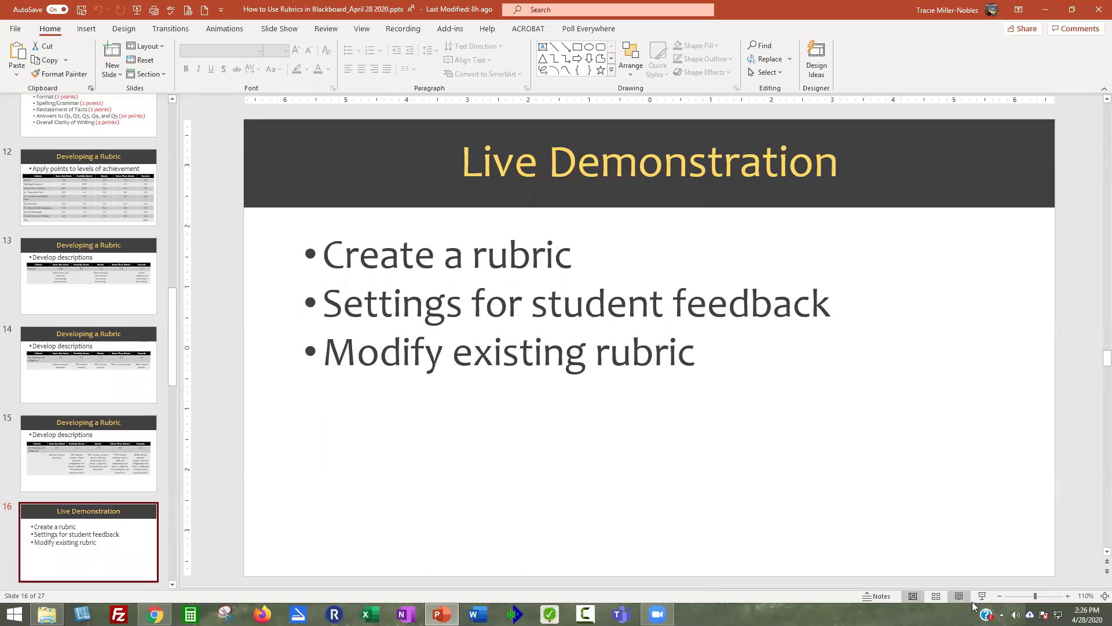
click(982, 596)
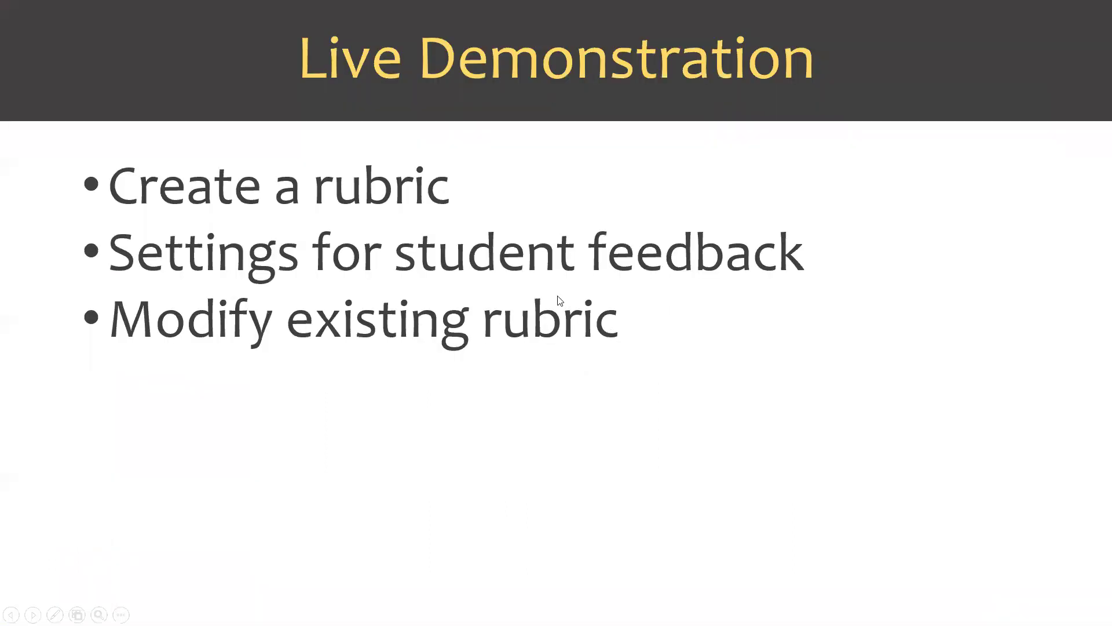